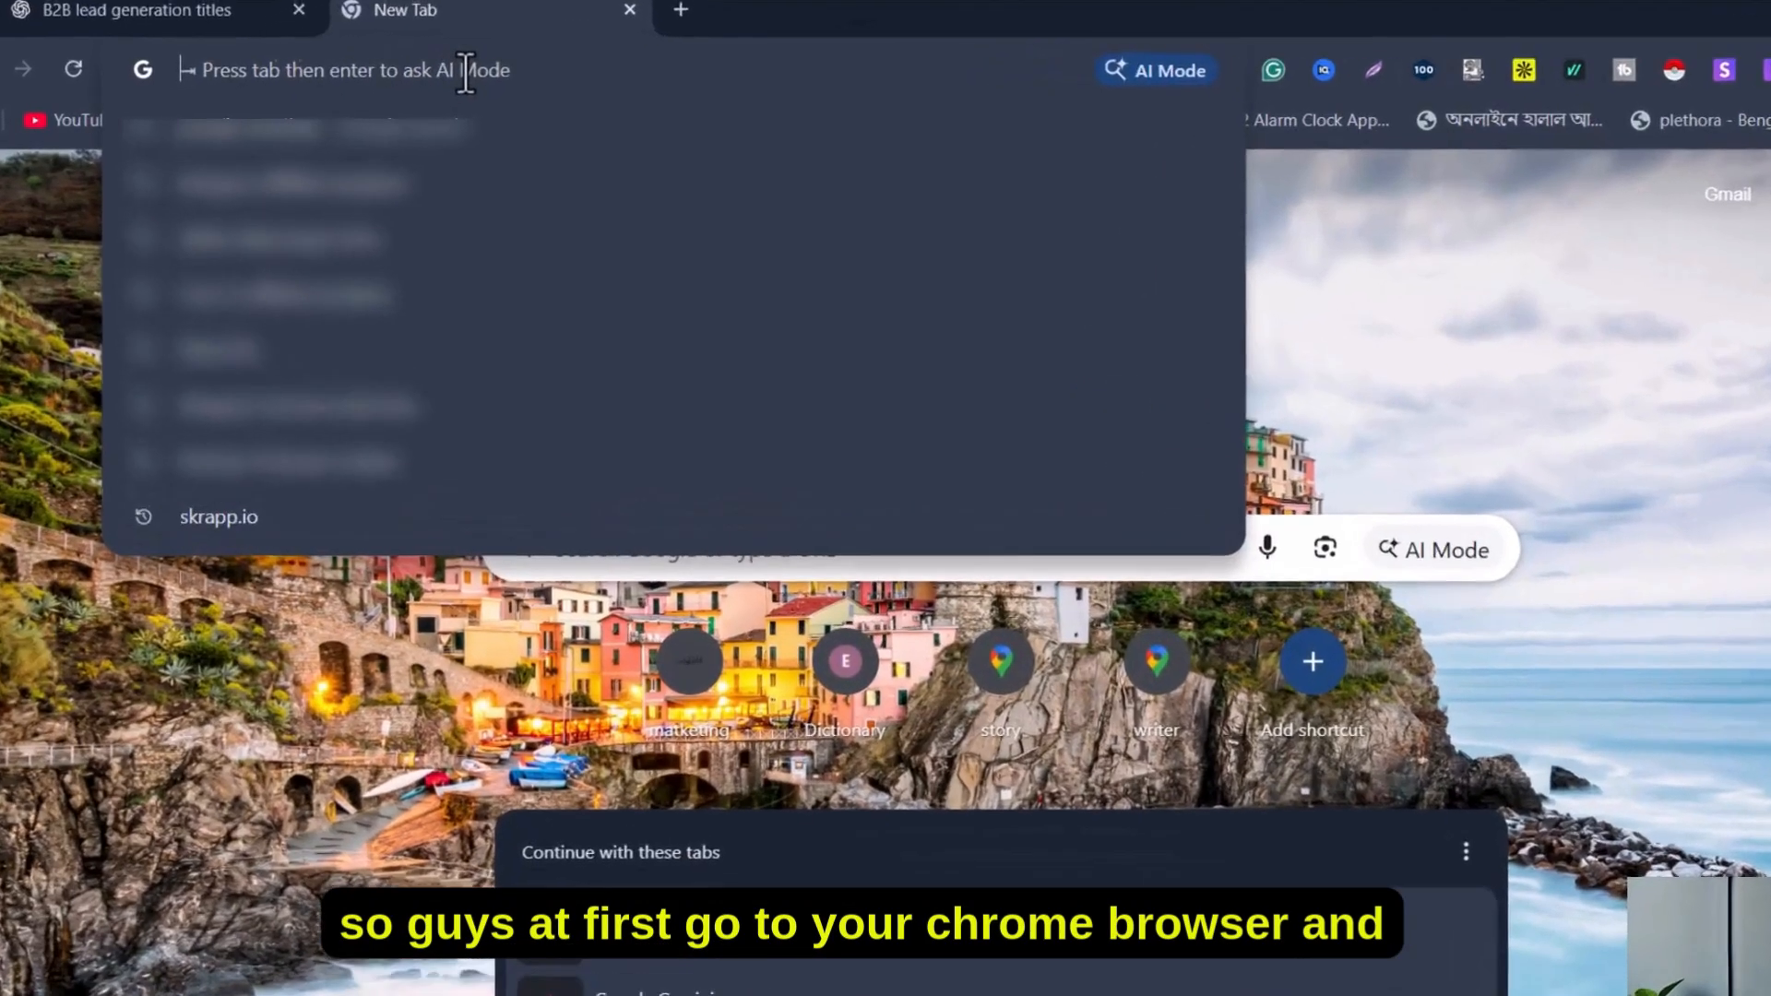
# Search the web for "skrapp.io chrome extension" and open the Skrapp.io - Email Finder page on the Chrome Web Store.
pyautogui.write('skrapp.io chrome extension')
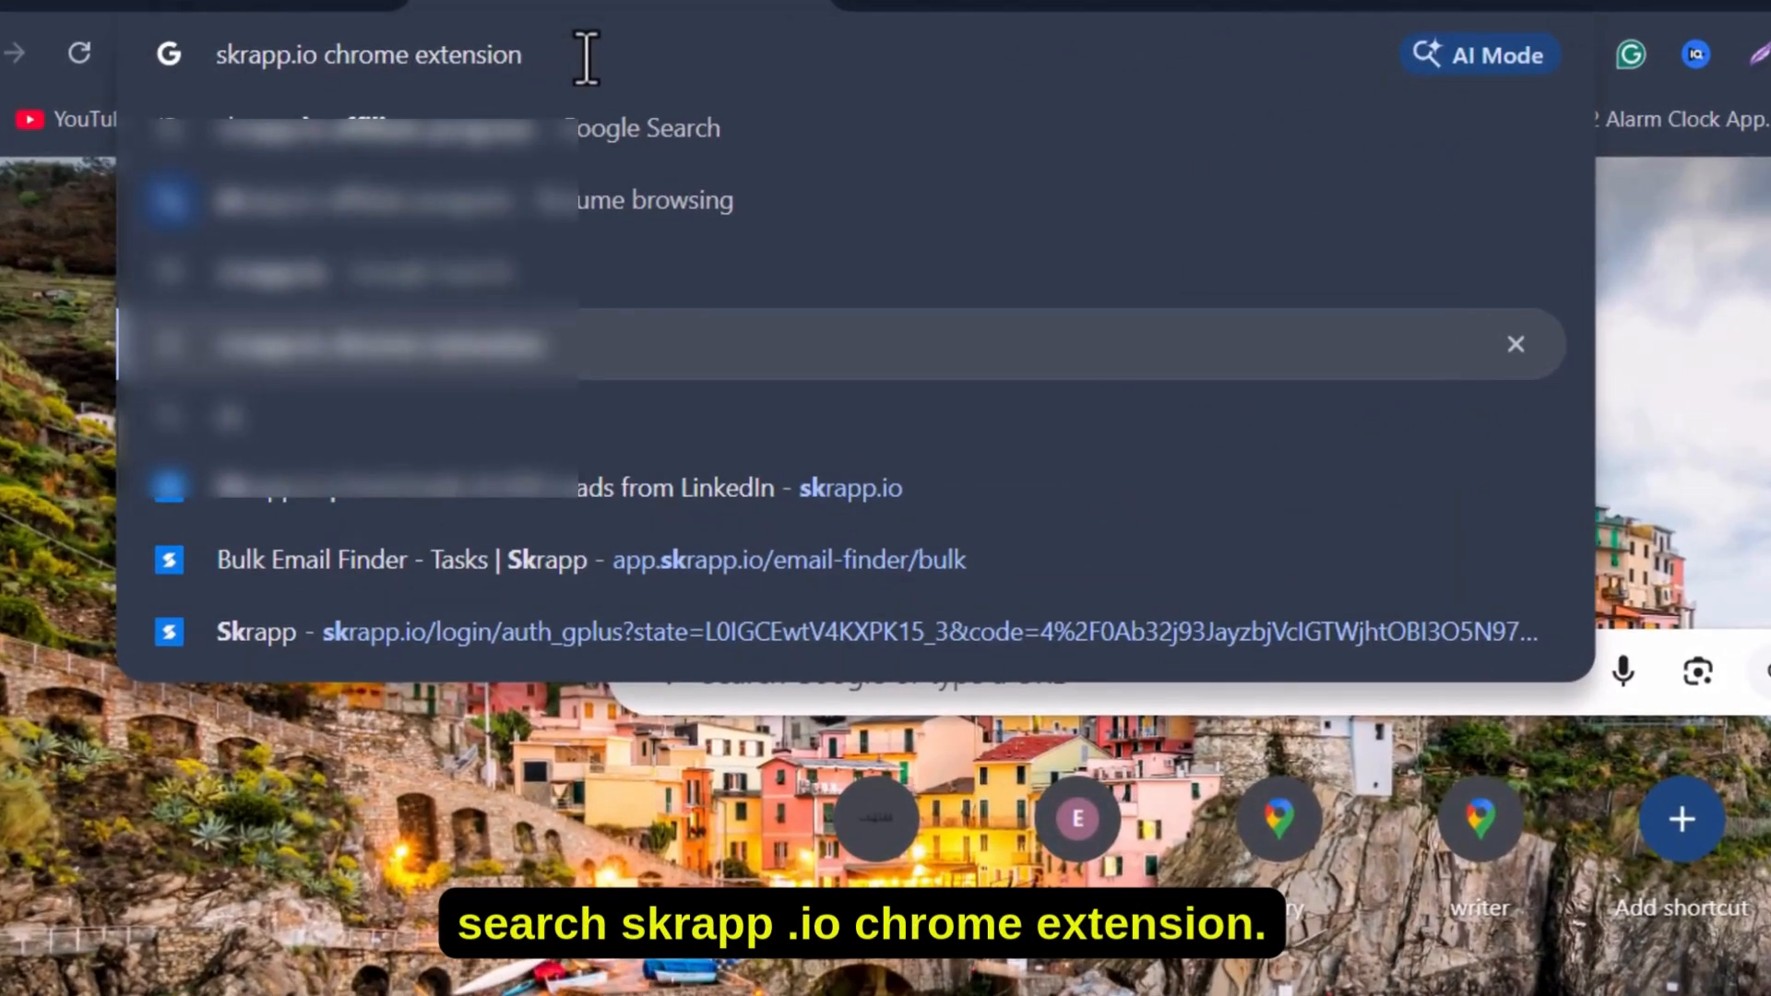
pyautogui.press('Return')
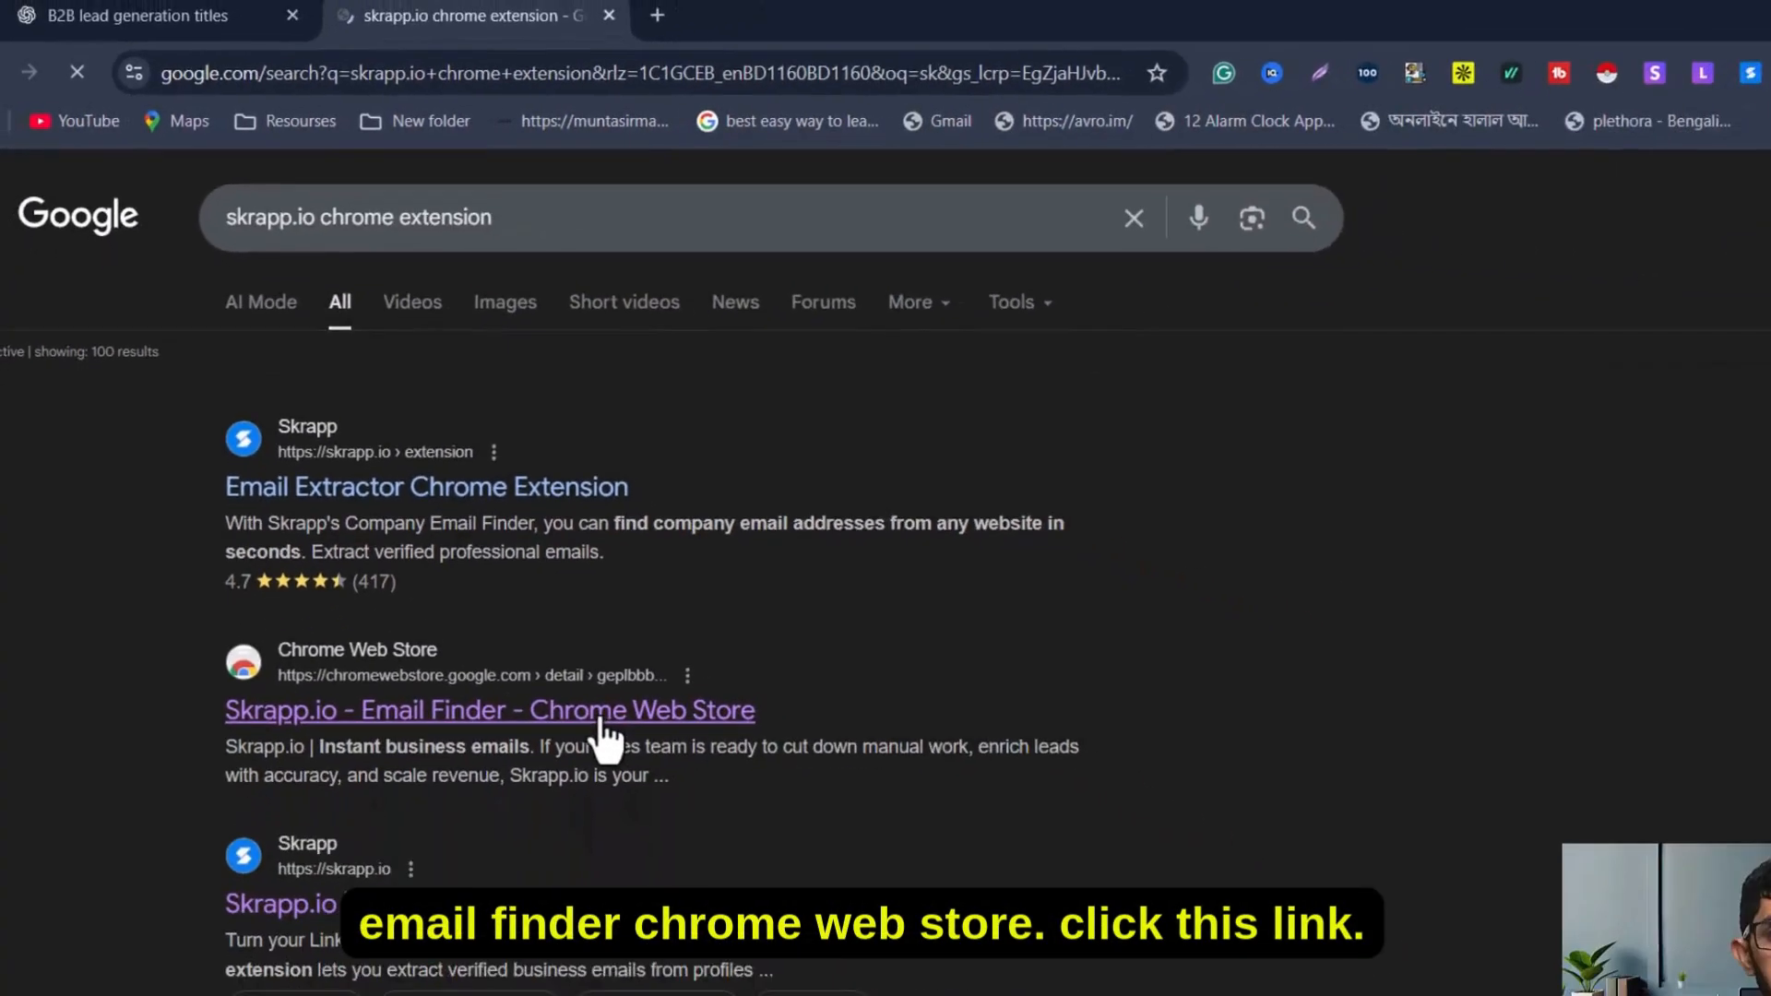
pyautogui.click(600, 715)
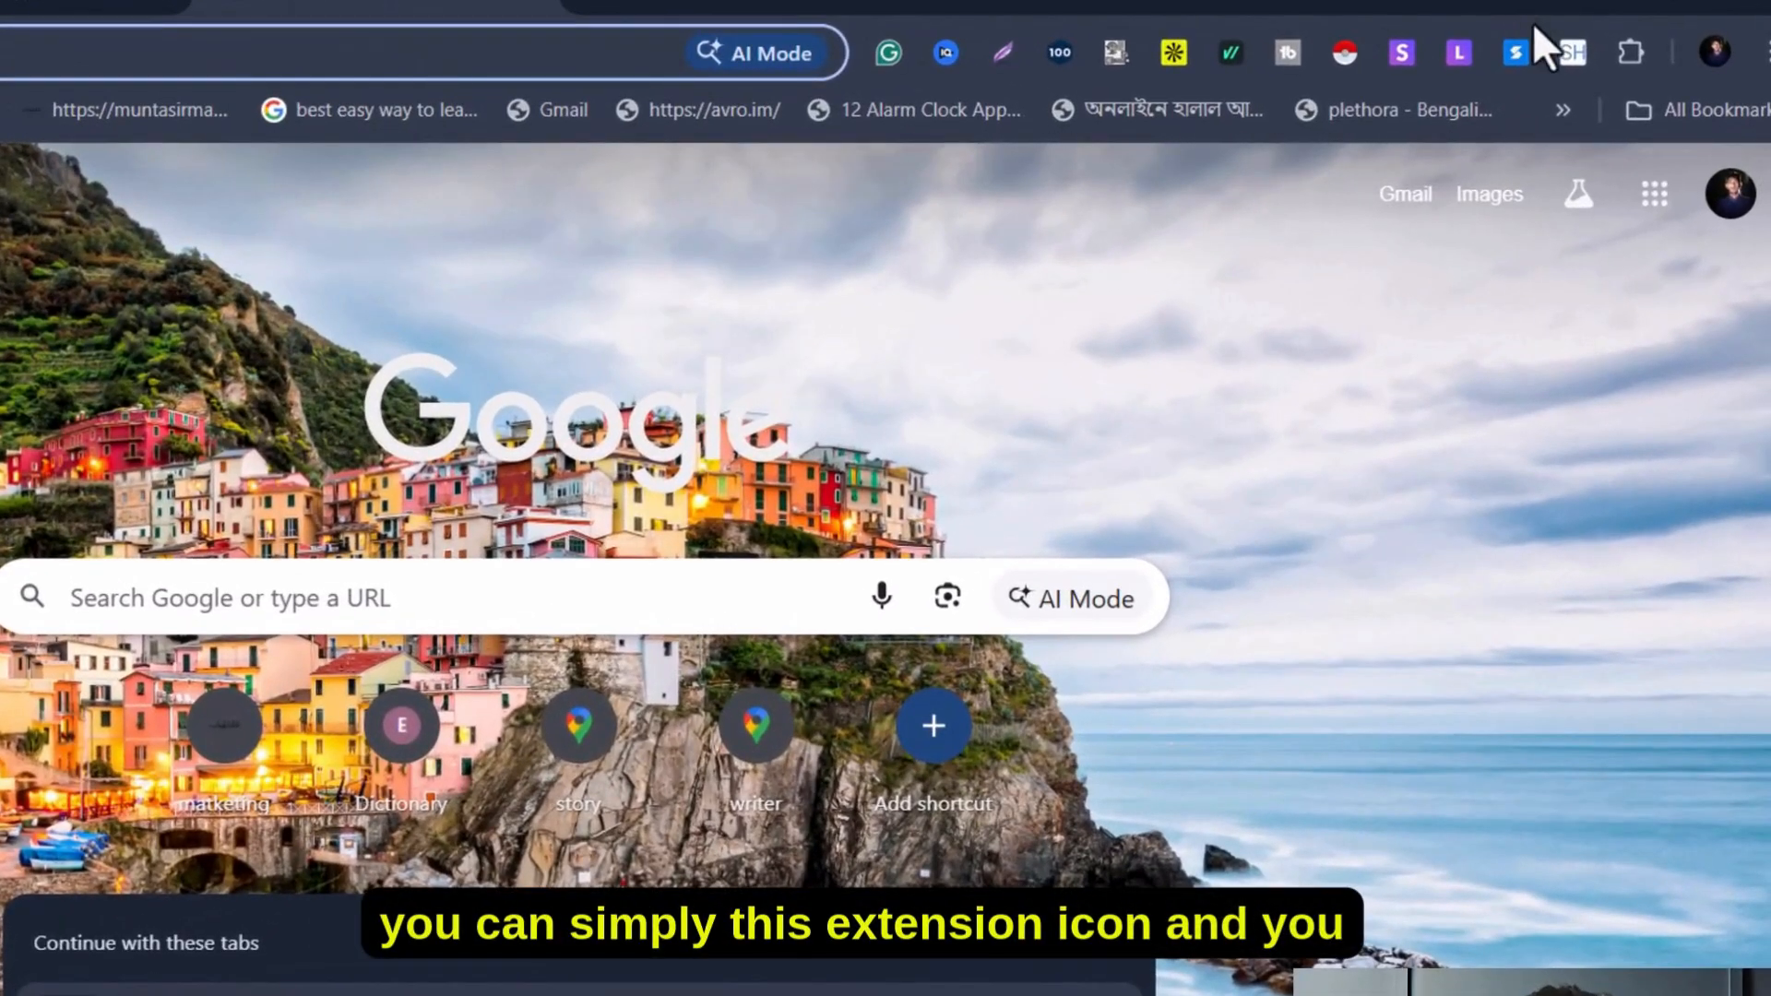
# Pin the Skrapp.io - Email Finder extension to the browser toolbar.
pyautogui.click(1632, 53)
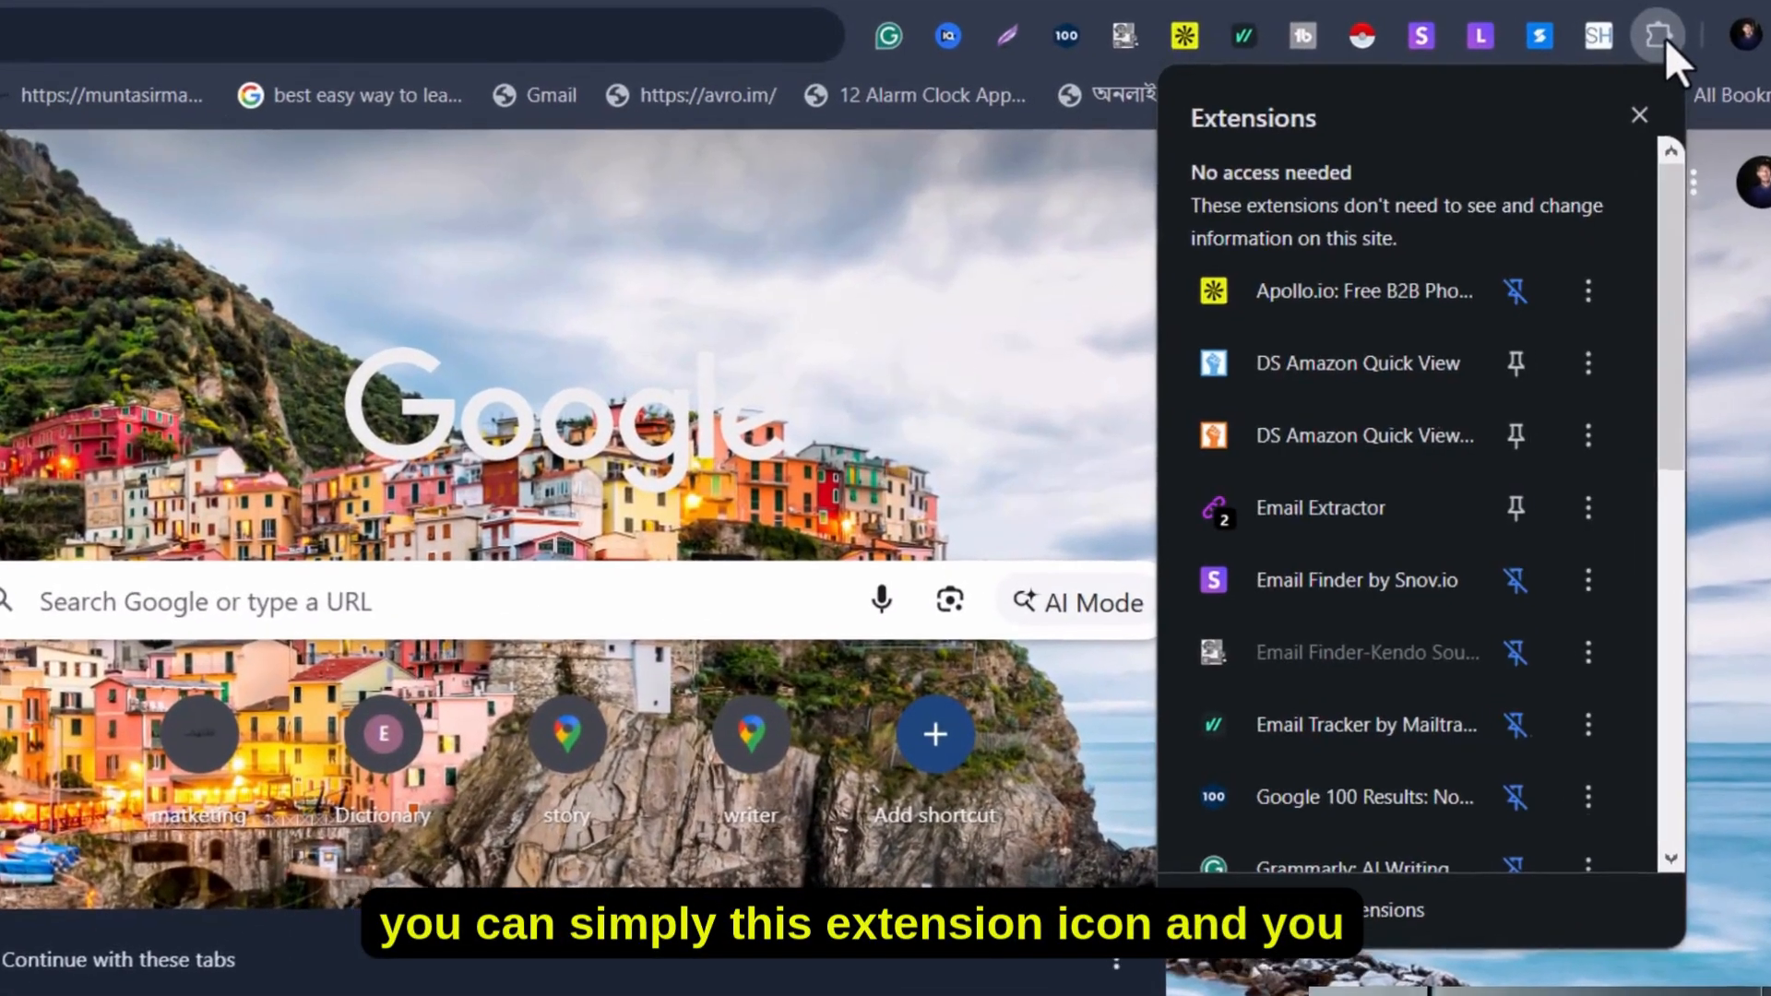
pyautogui.scroll(-10, 1305, 676)
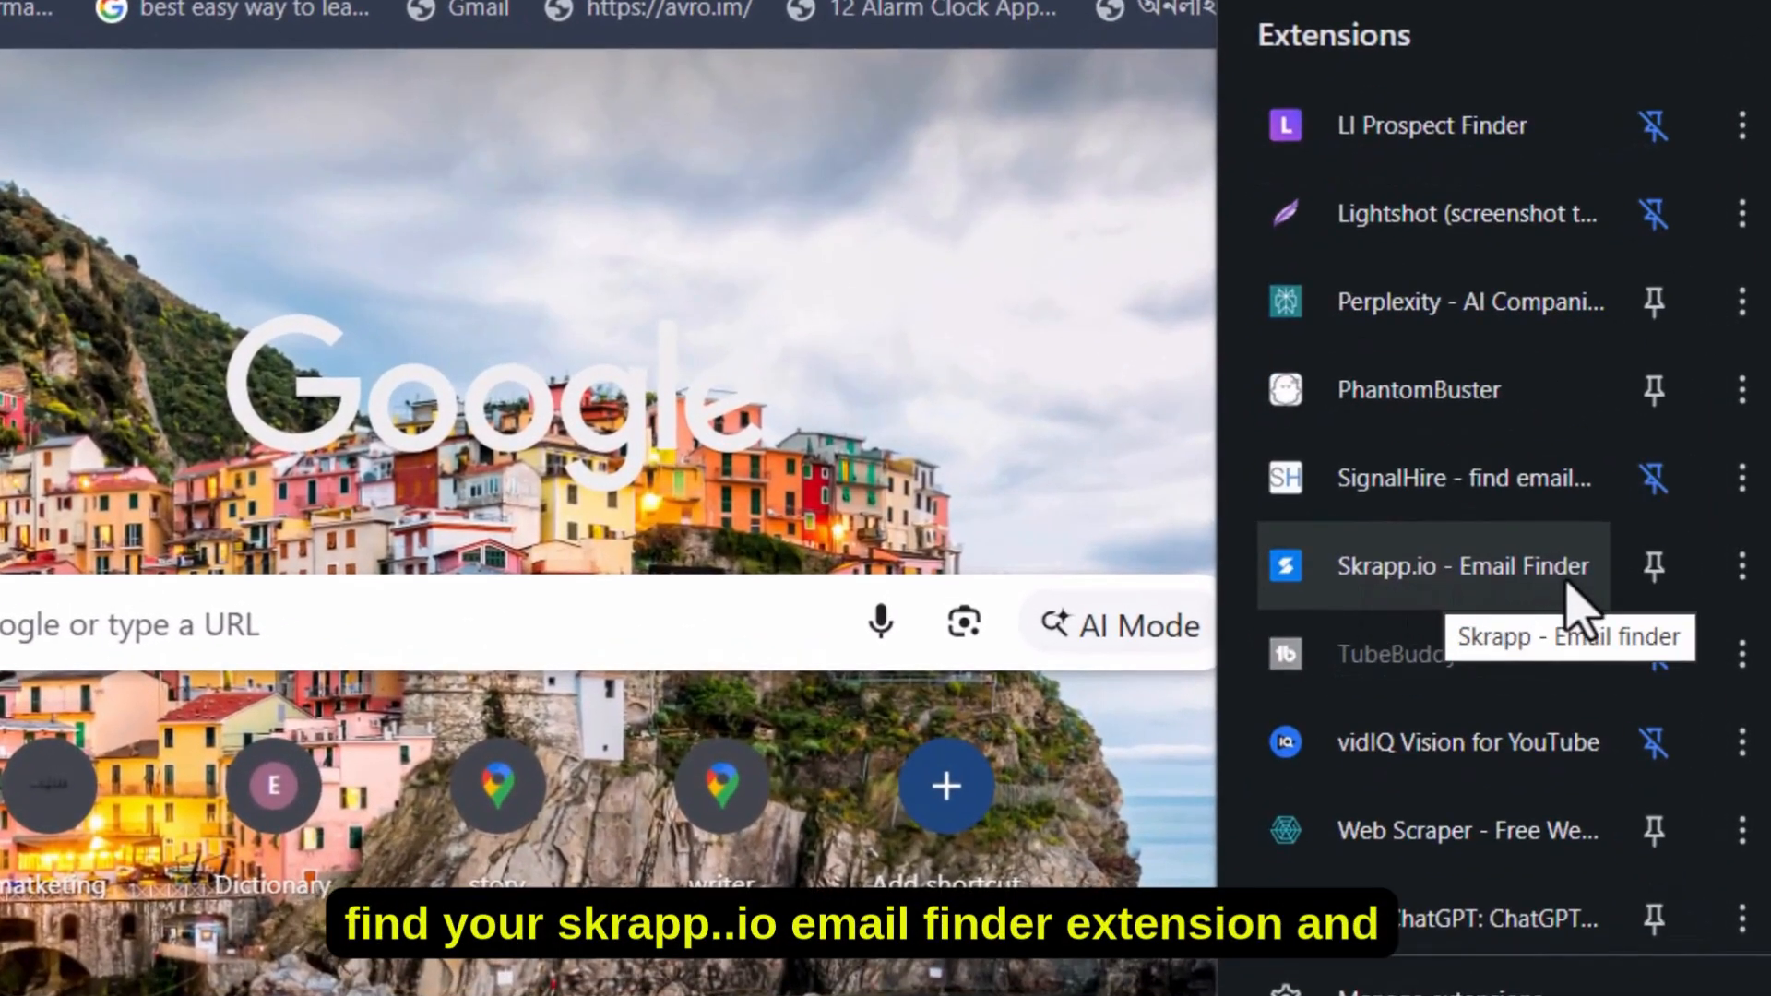
pyautogui.click(1653, 567)
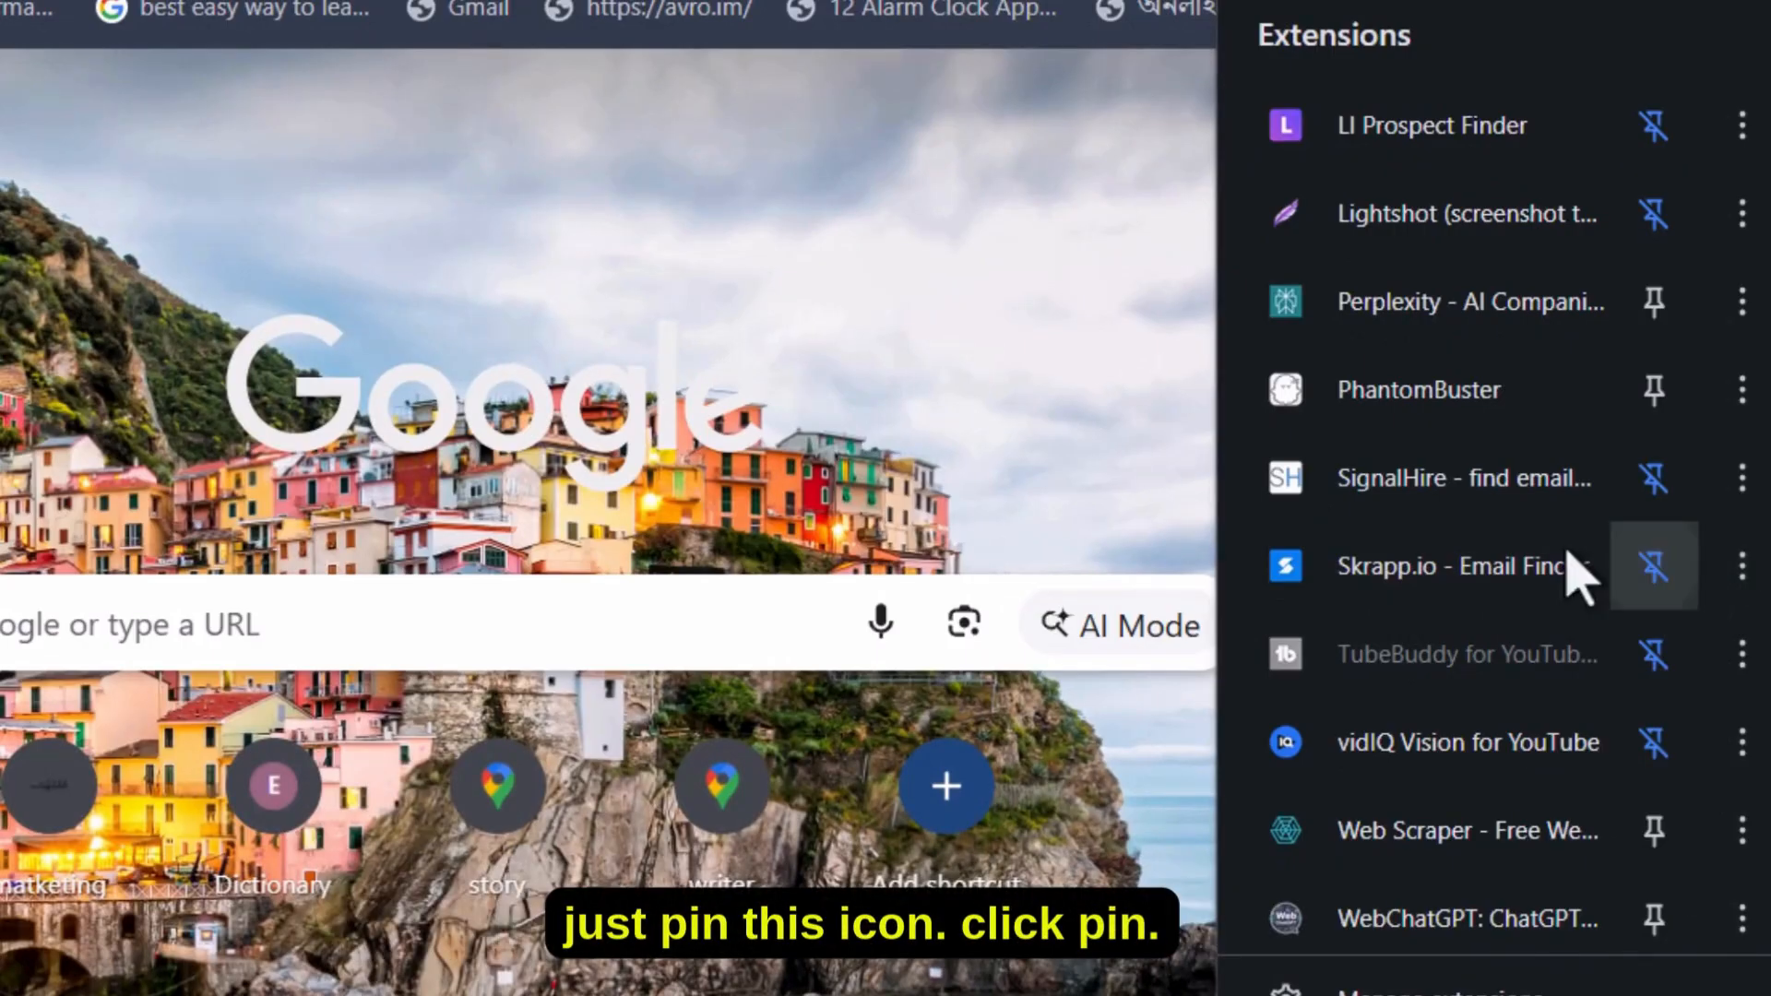
pyautogui.click(822, 384)
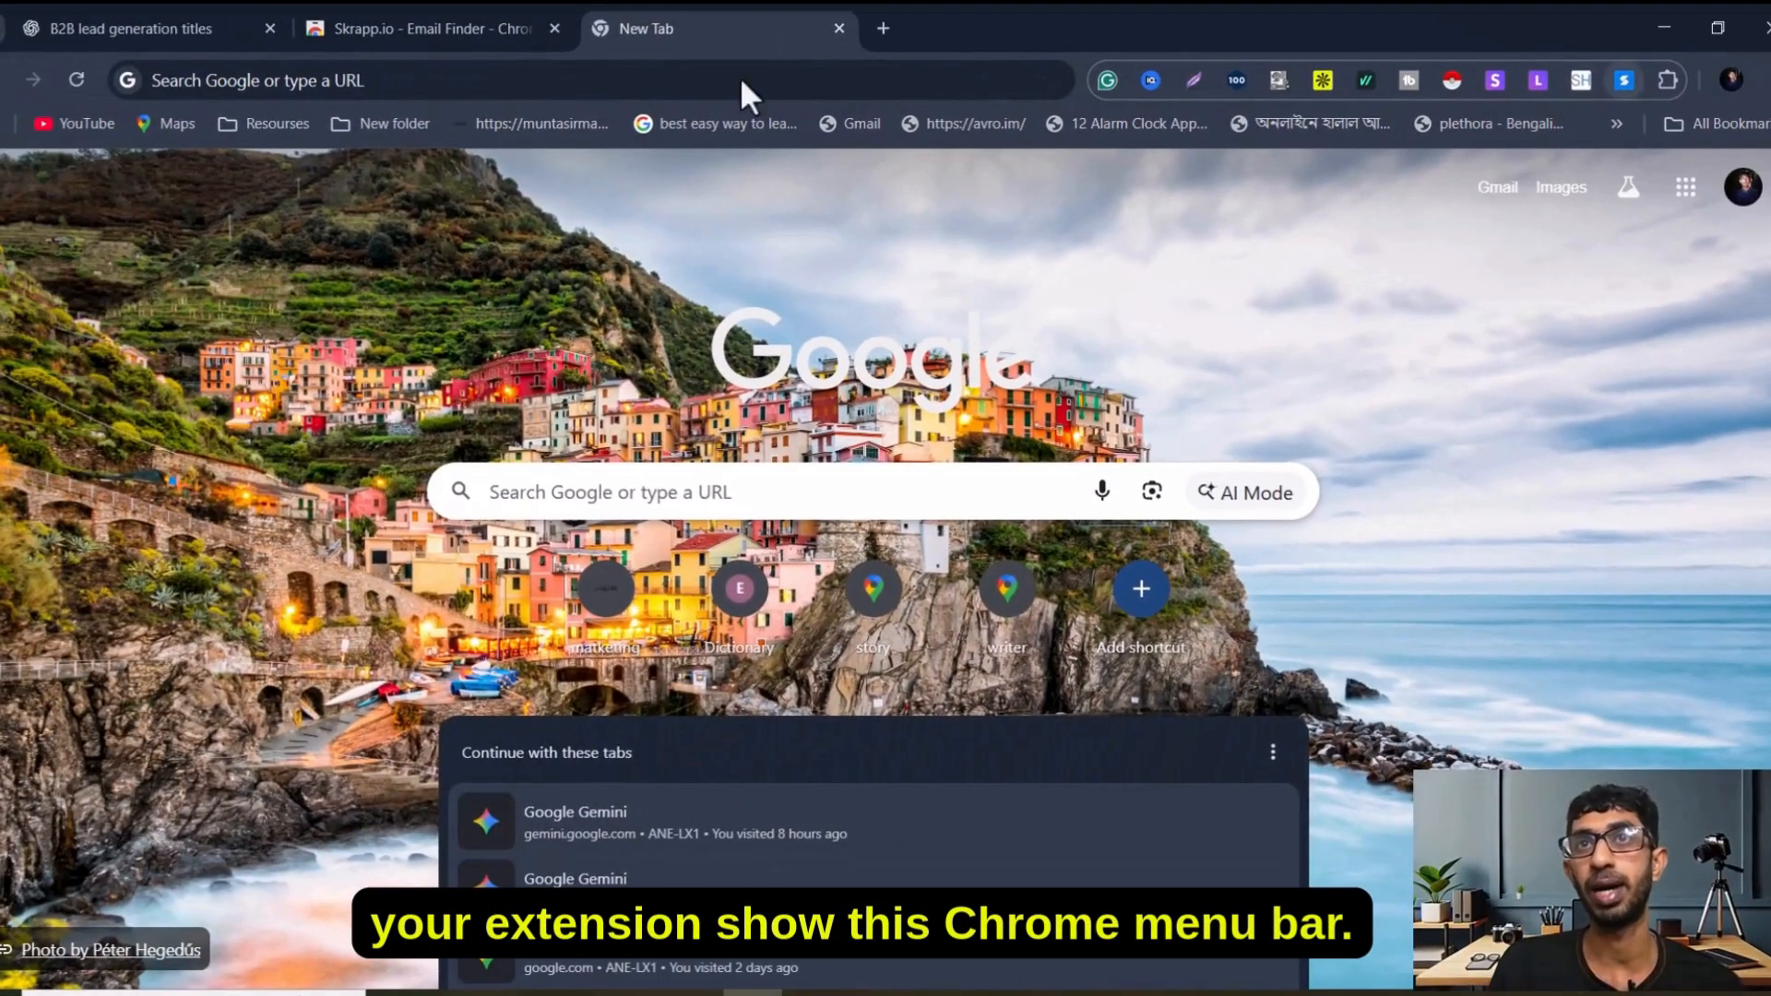
# Go to linkedin.com.
pyautogui.click(393, 81)
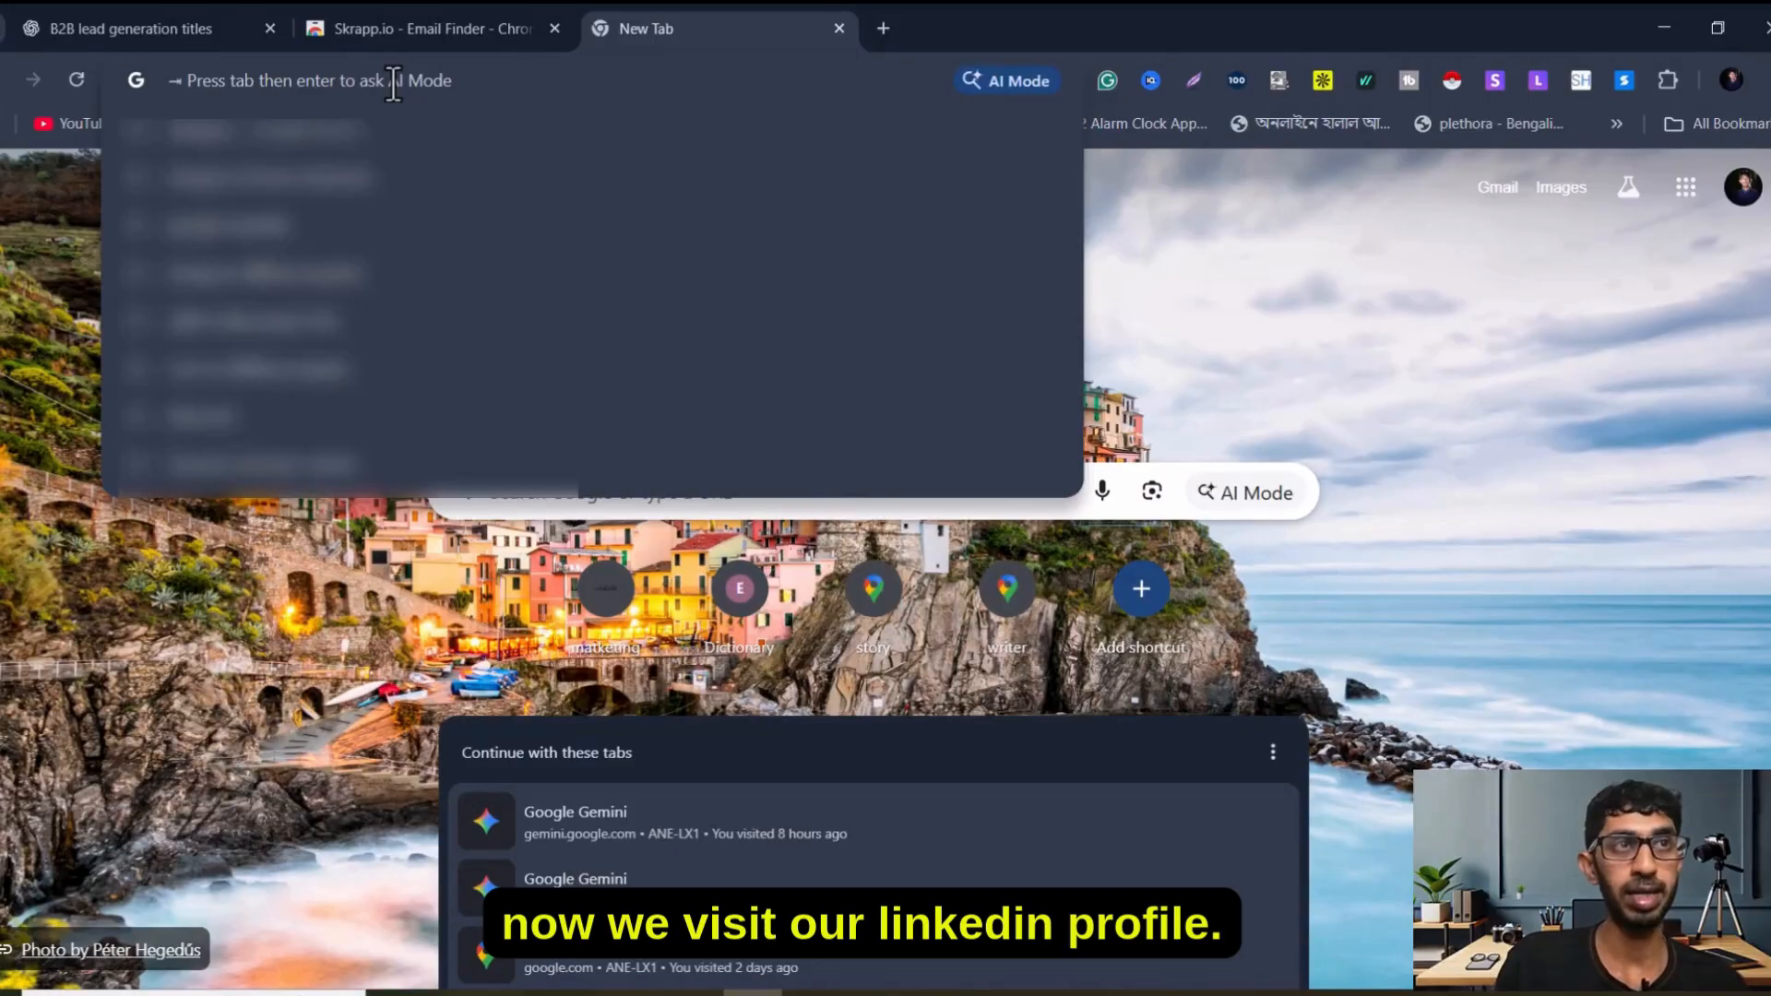
pyautogui.write('linkedin.com')
pyautogui.press('Return')
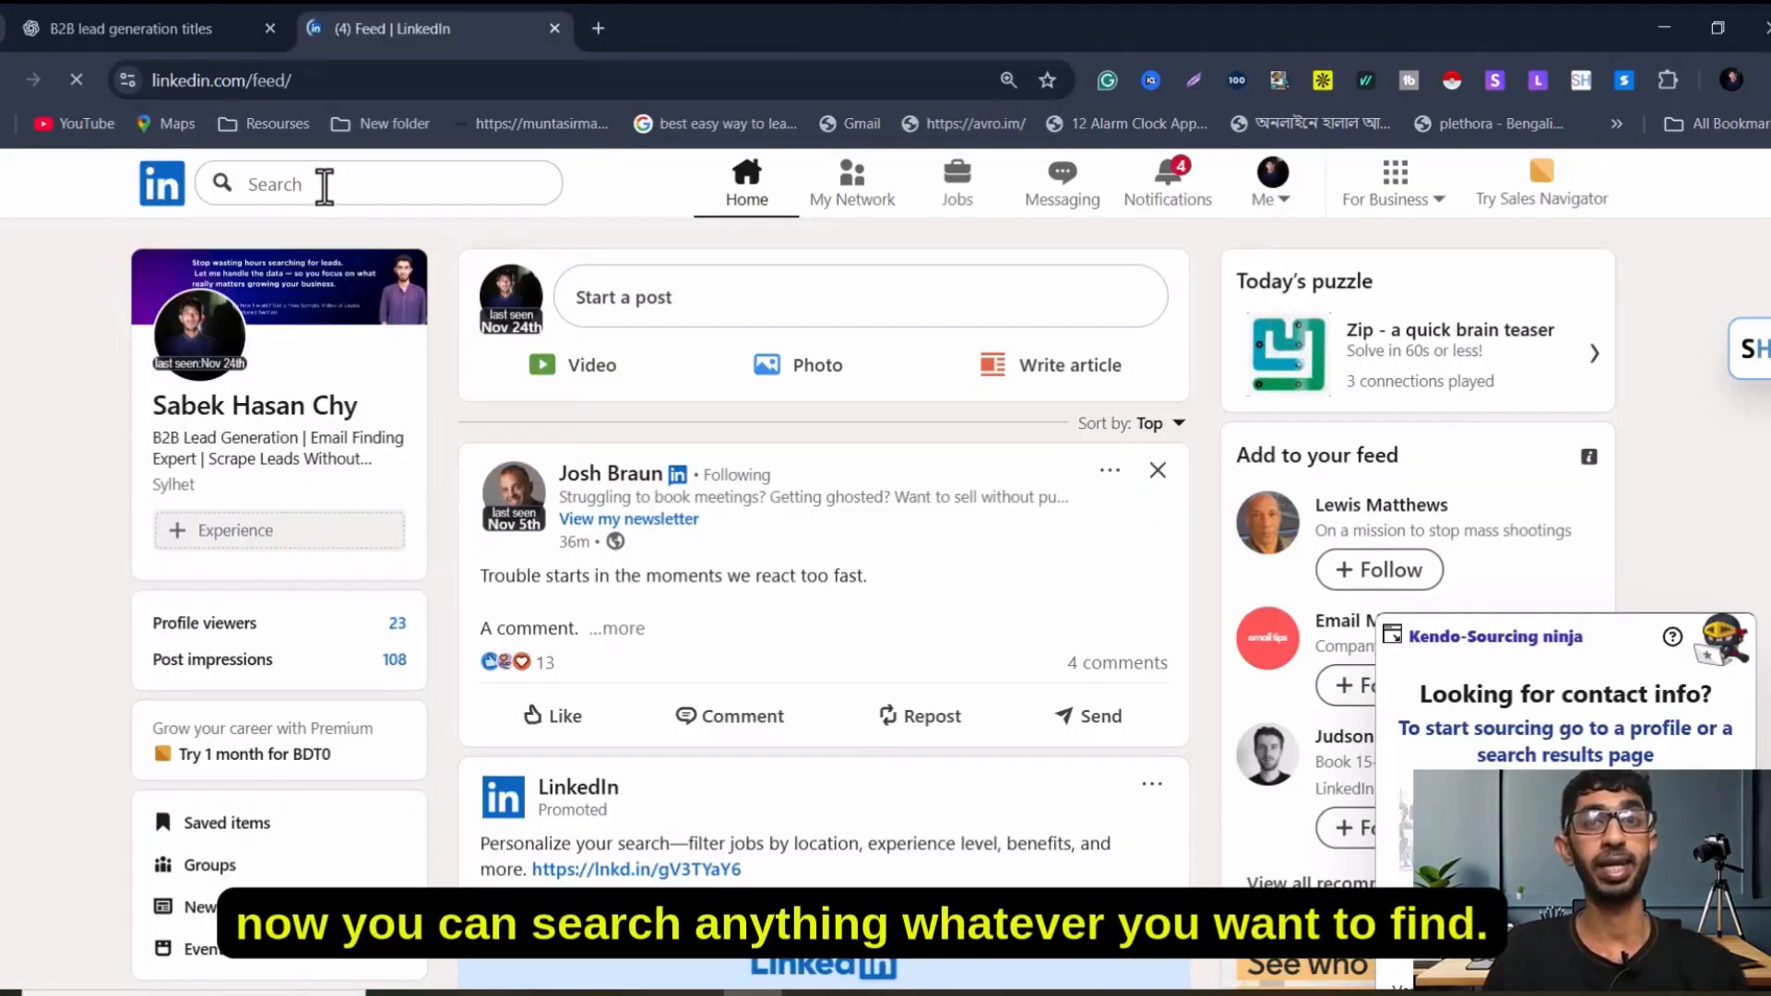
# Search LinkedIn for "Founder", restricting the results to people located in the United States.
pyautogui.click(324, 186)
pyautogui.write('Founder')
pyautogui.press('Return')
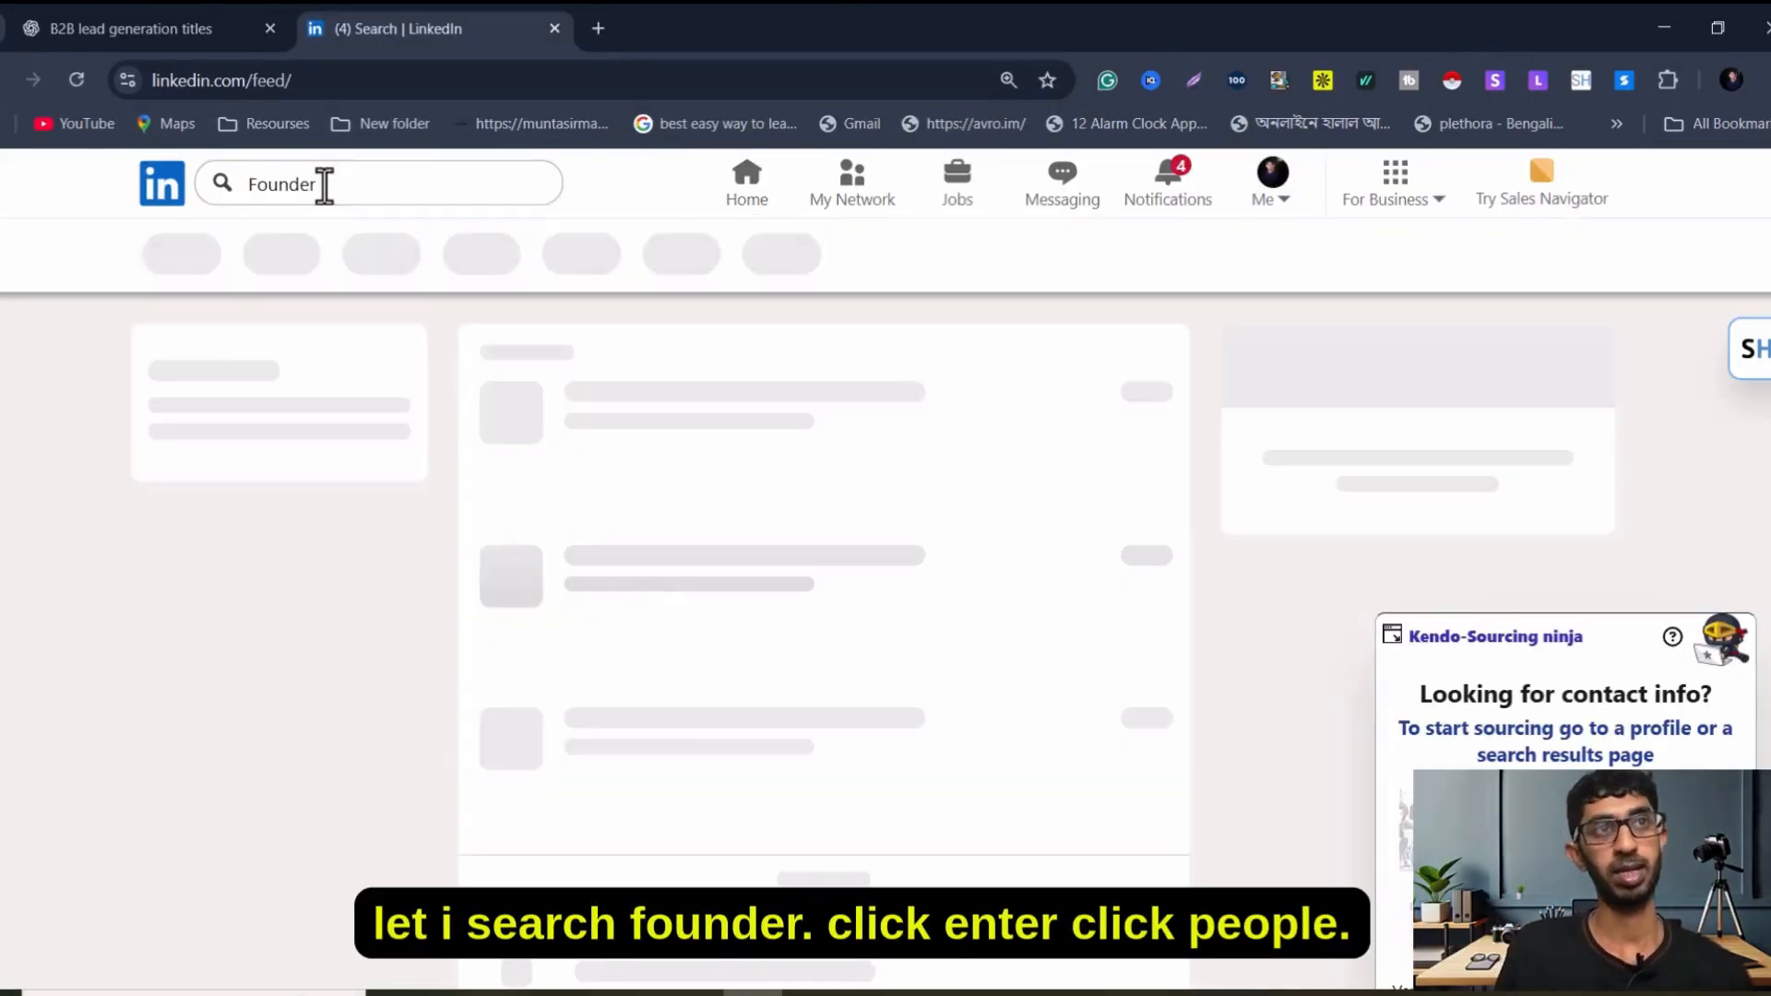
pyautogui.click(187, 262)
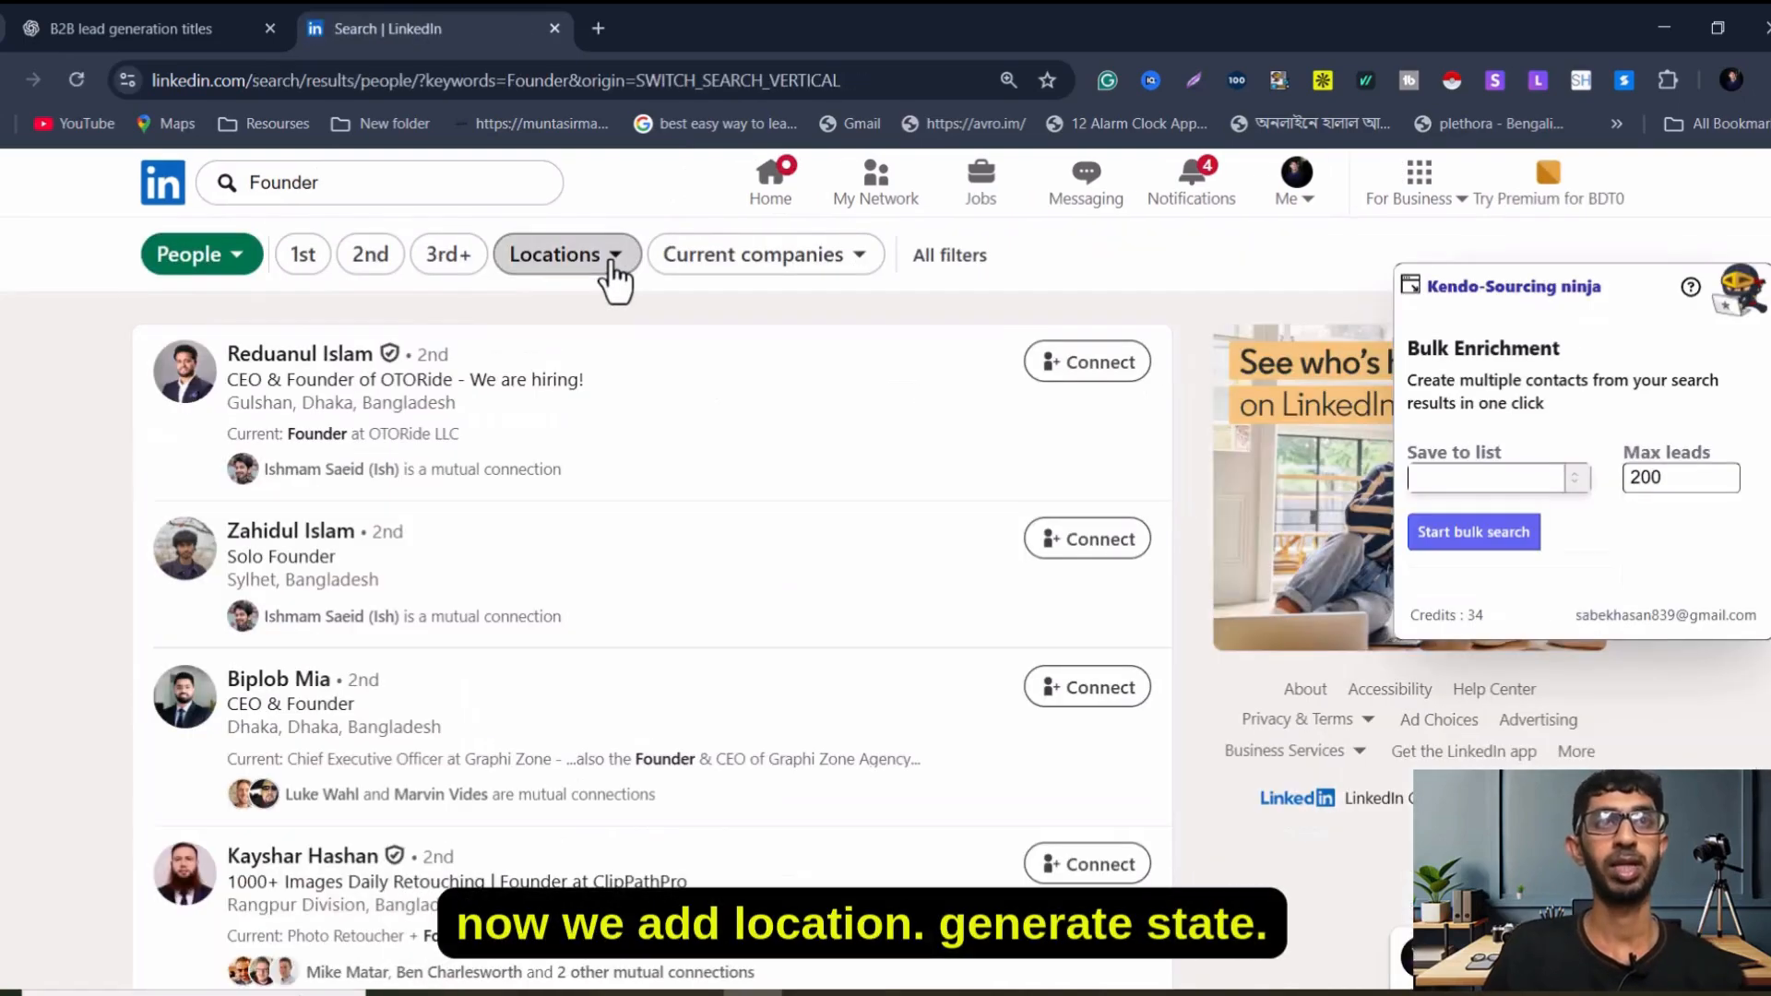
pyautogui.click(605, 261)
pyautogui.click(528, 390)
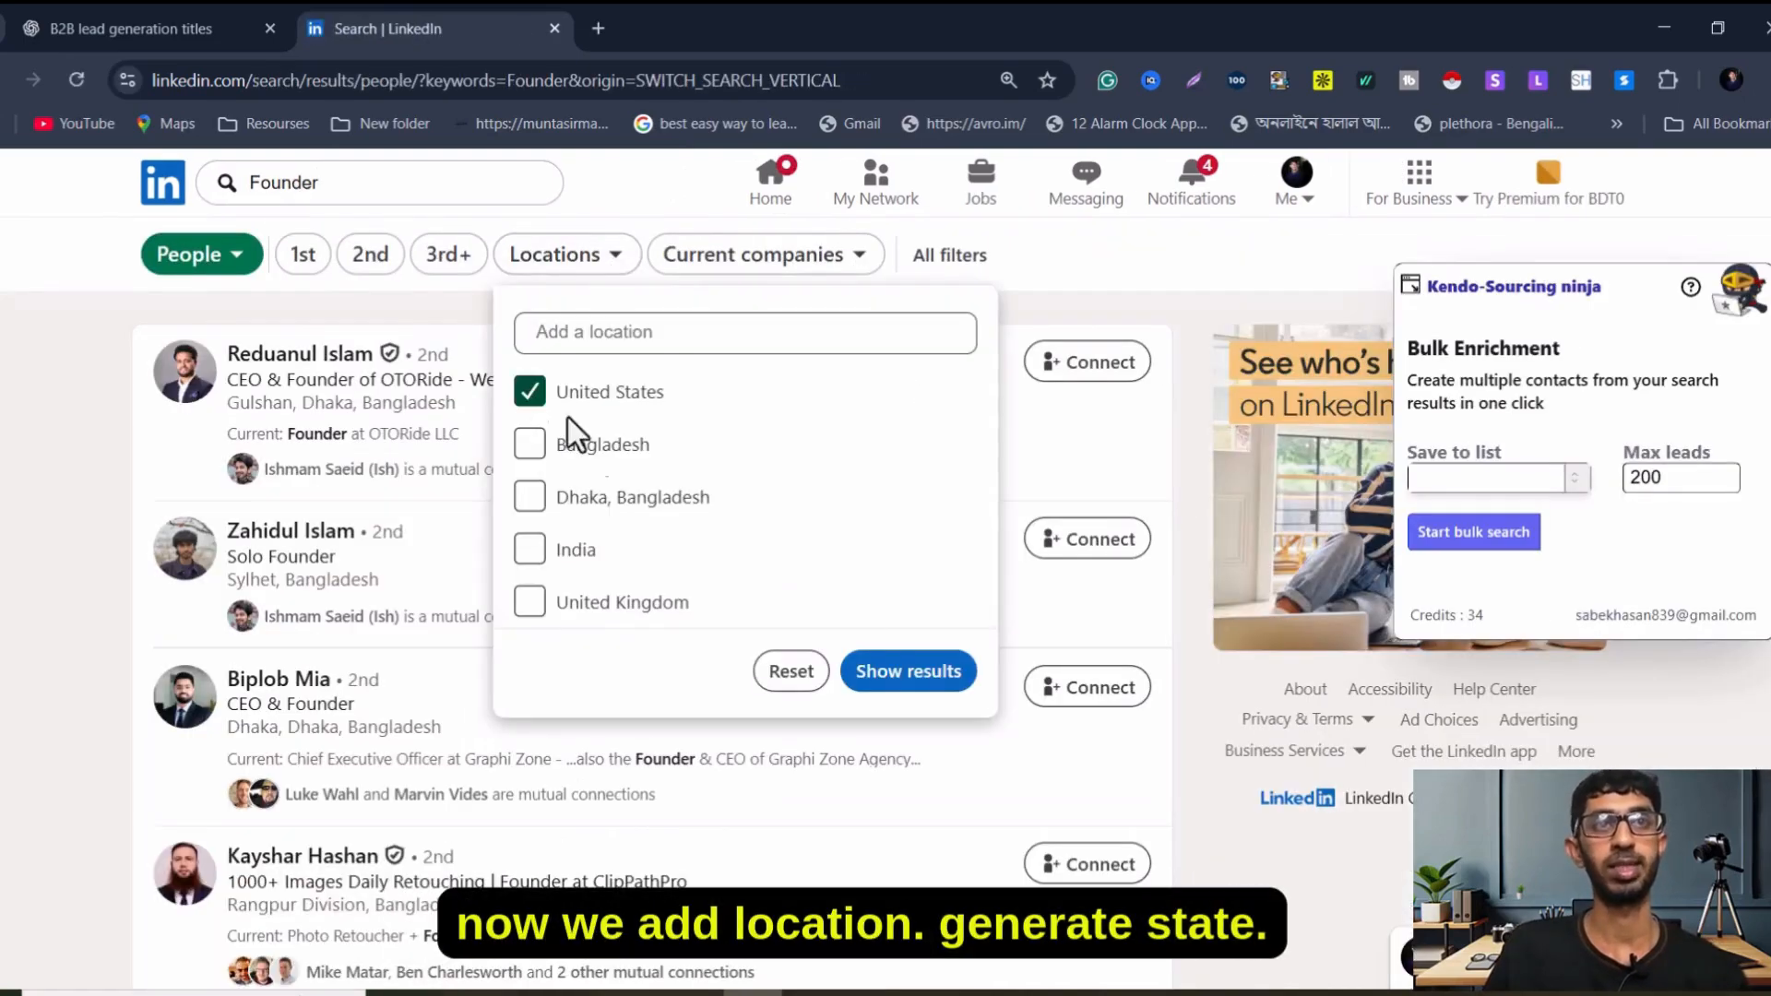
pyautogui.click(915, 678)
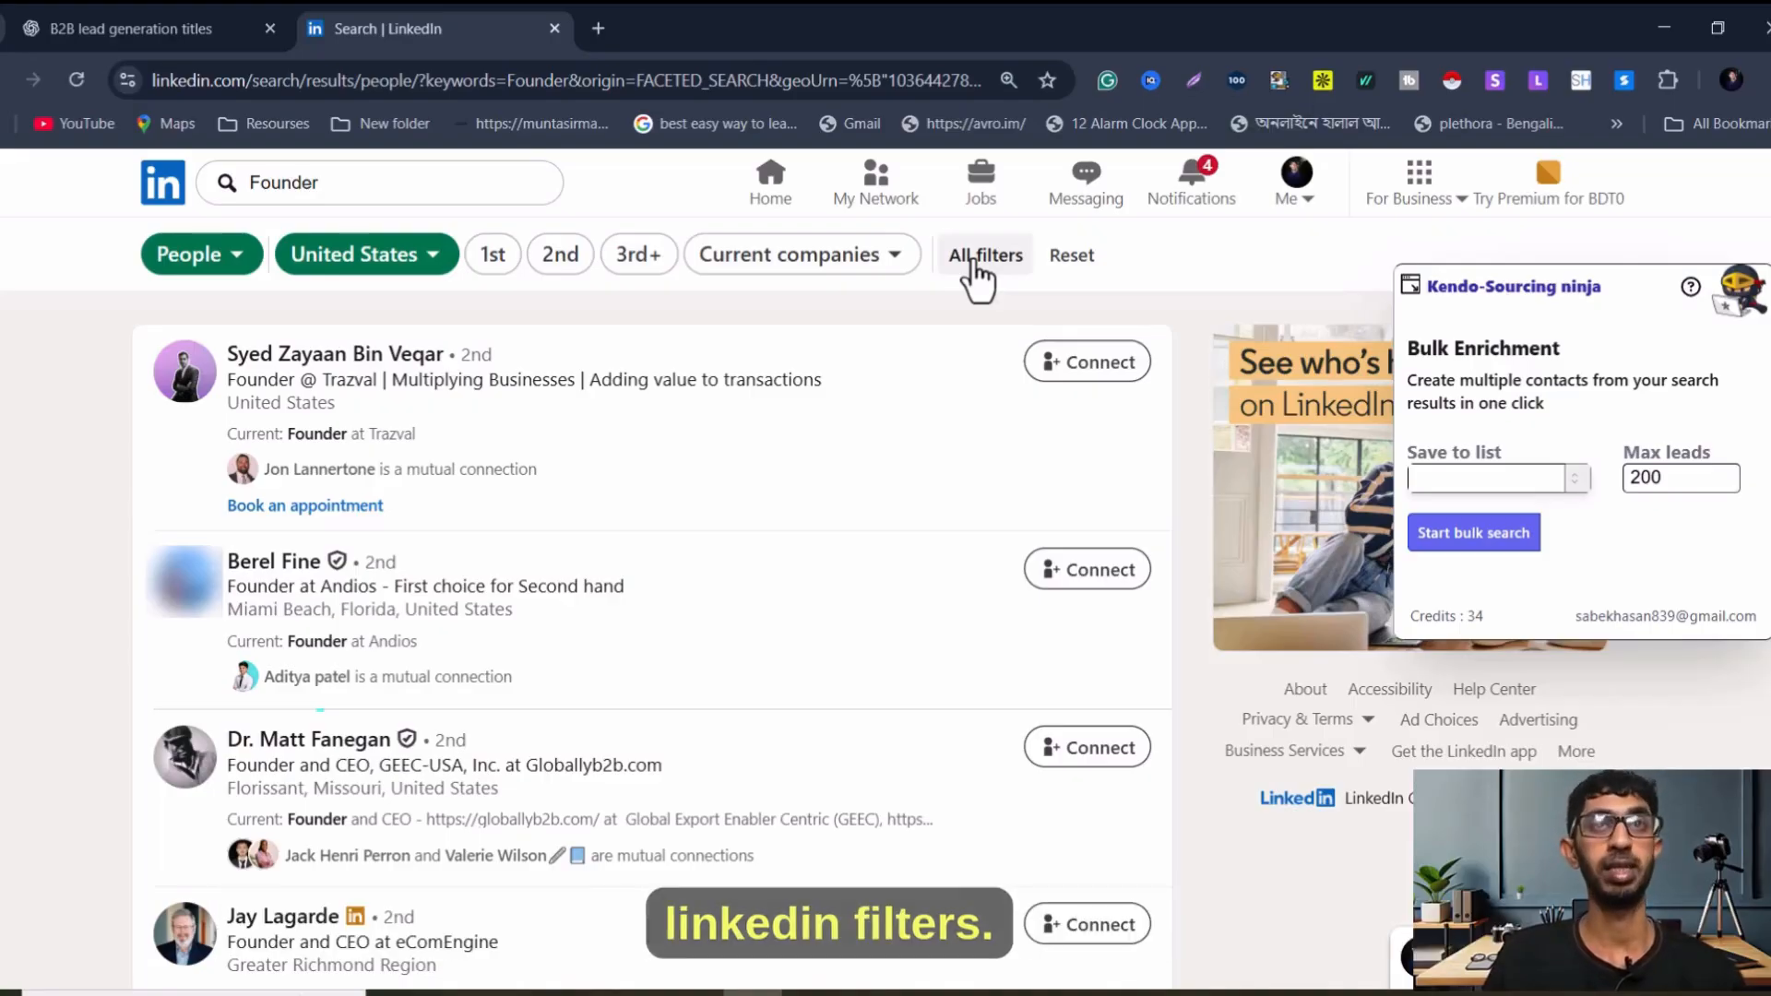
# Launch the Skrapp extension on the LinkedIn search results and set the number of pages to enrich and save to 4.
pyautogui.click(1624, 81)
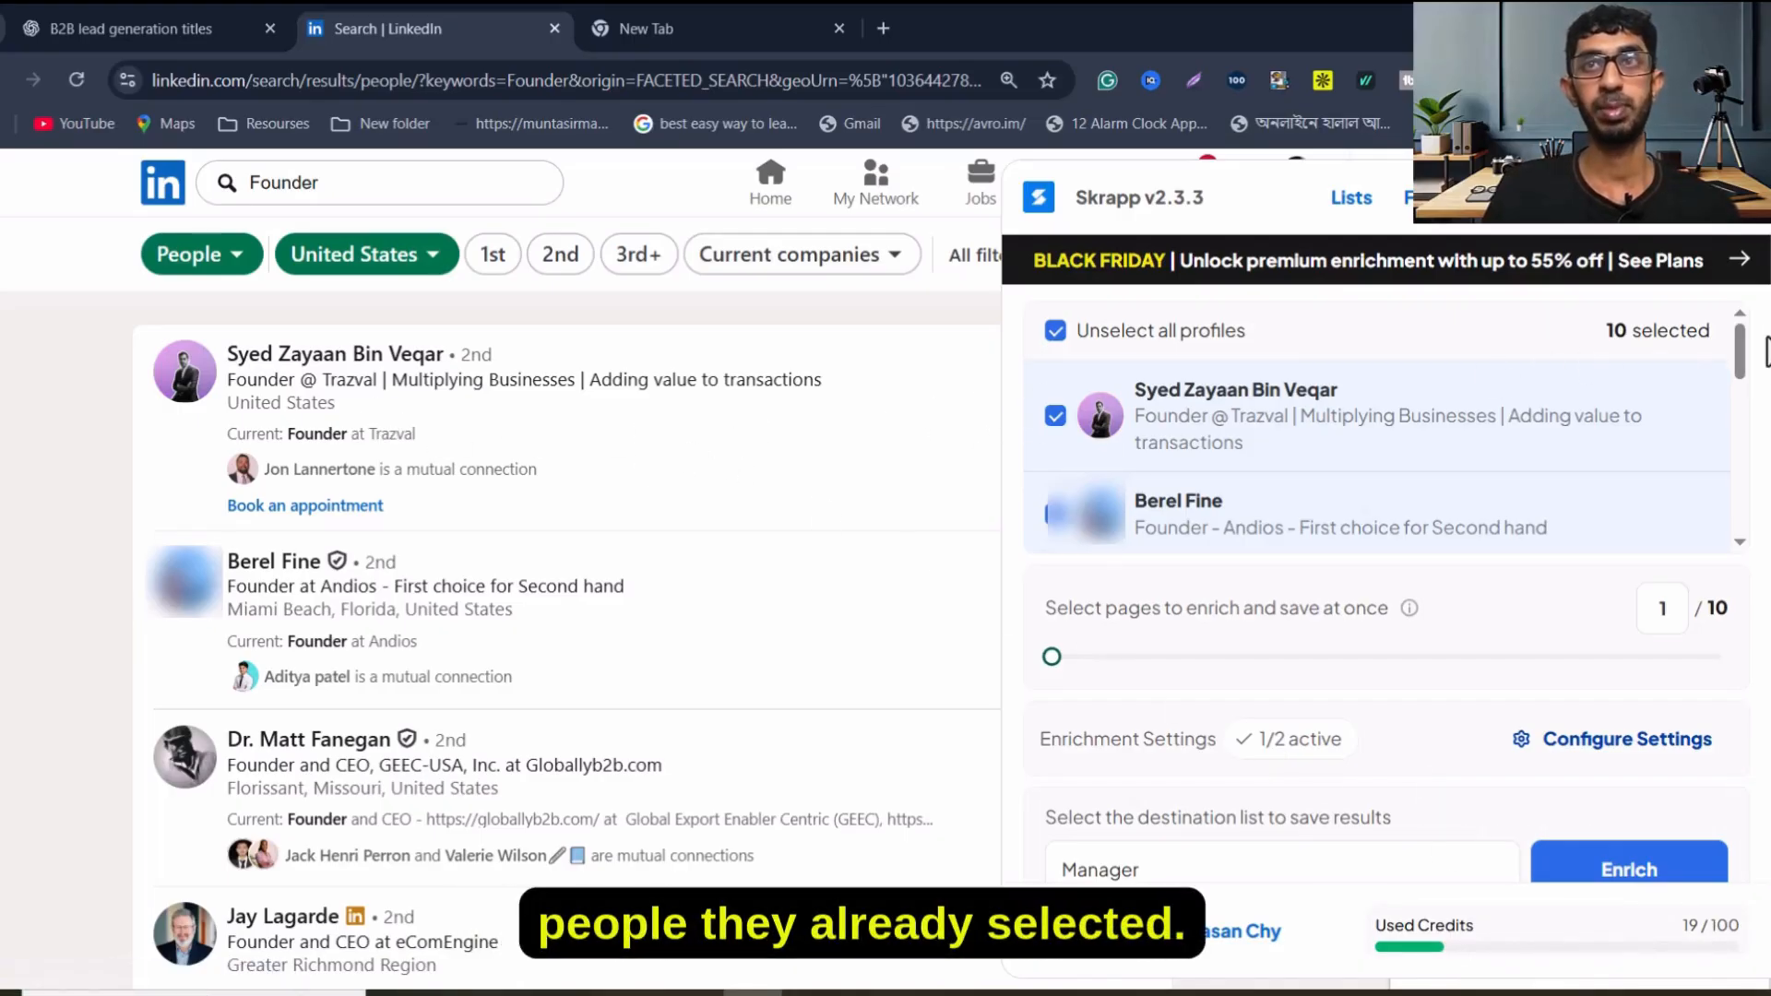
pyautogui.scroll(-1, 1541, 469)
pyautogui.scroll(1, 1542, 468)
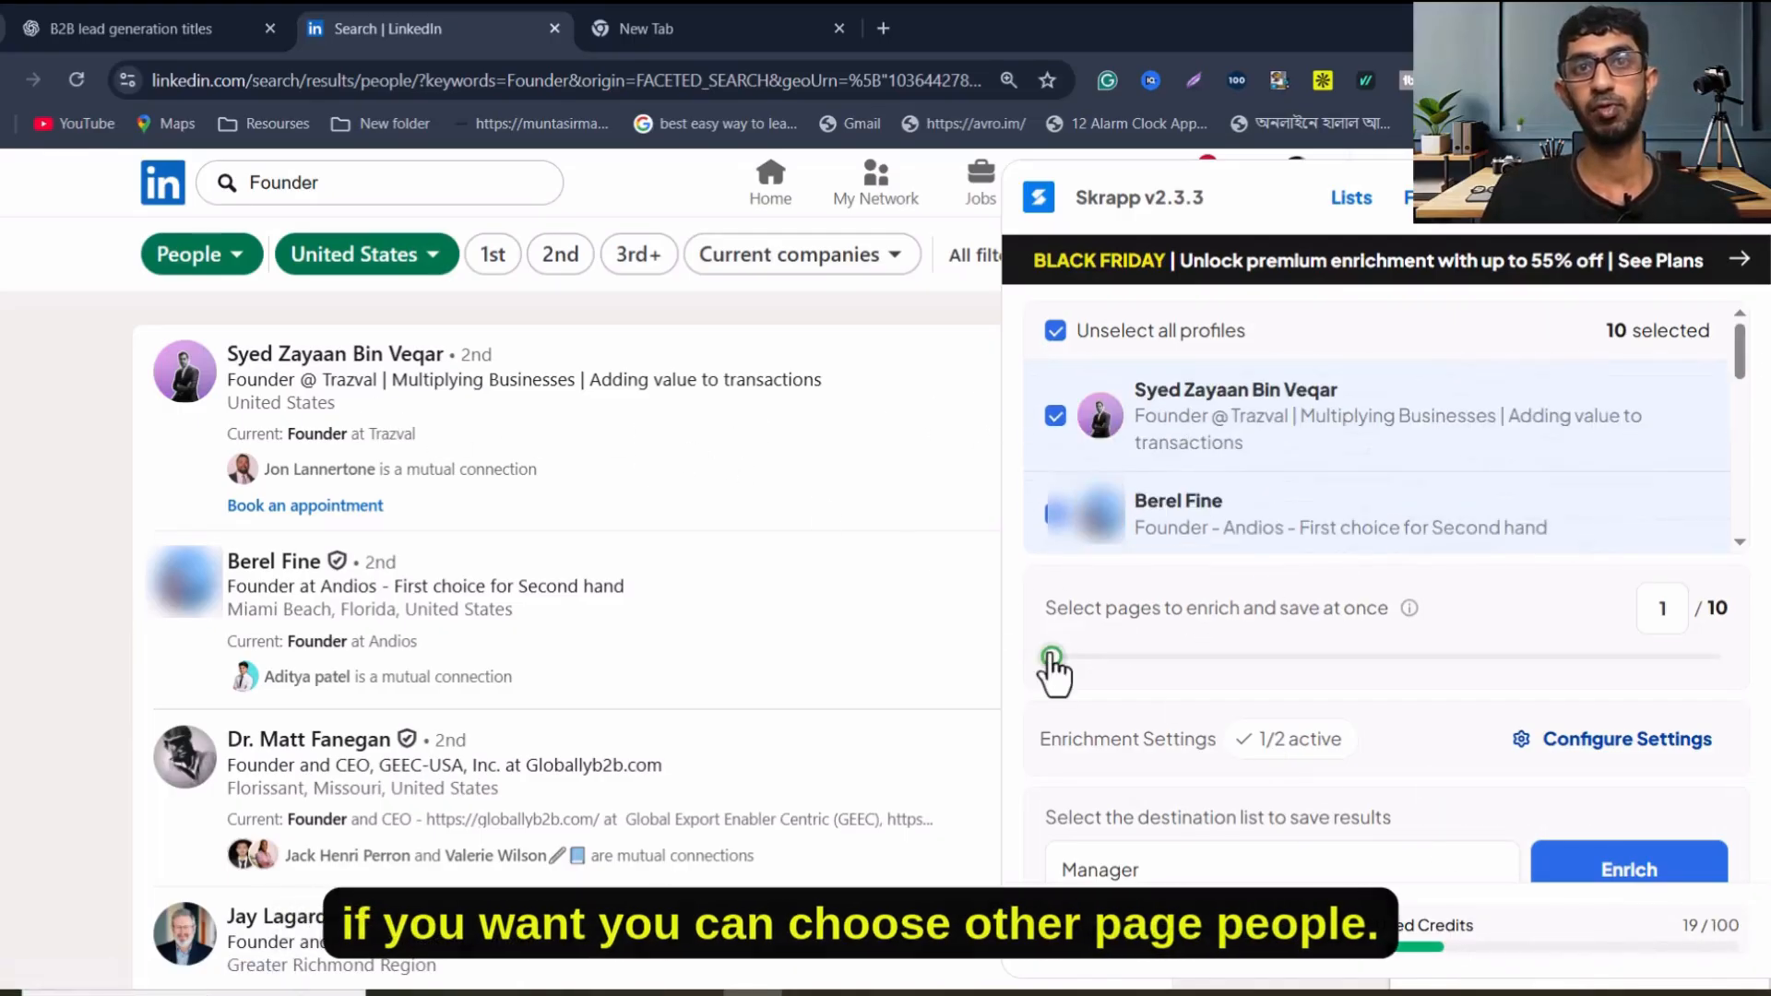
pyautogui.moveTo(1053, 656)
pyautogui.moveTo(1098, 657); pyautogui.dragTo(1288, 681)
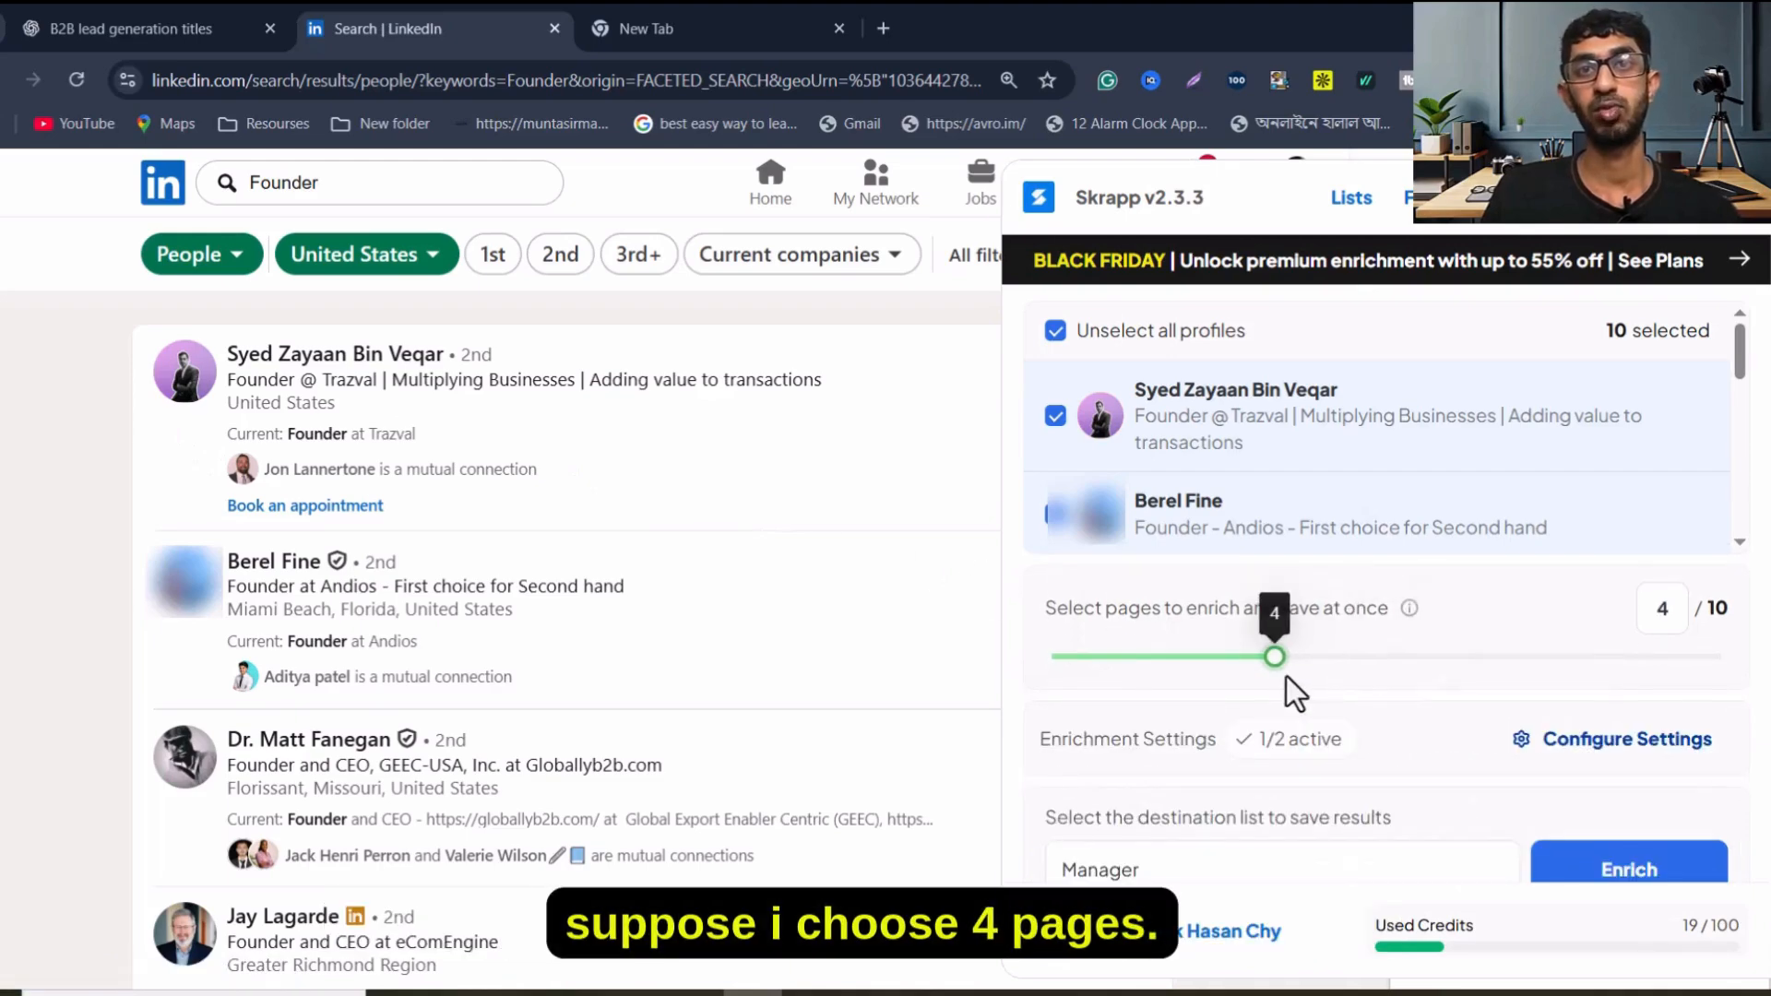
# Enter Founder as the destination list for the selected profiles and start the enrichment.
pyautogui.click(1384, 819)
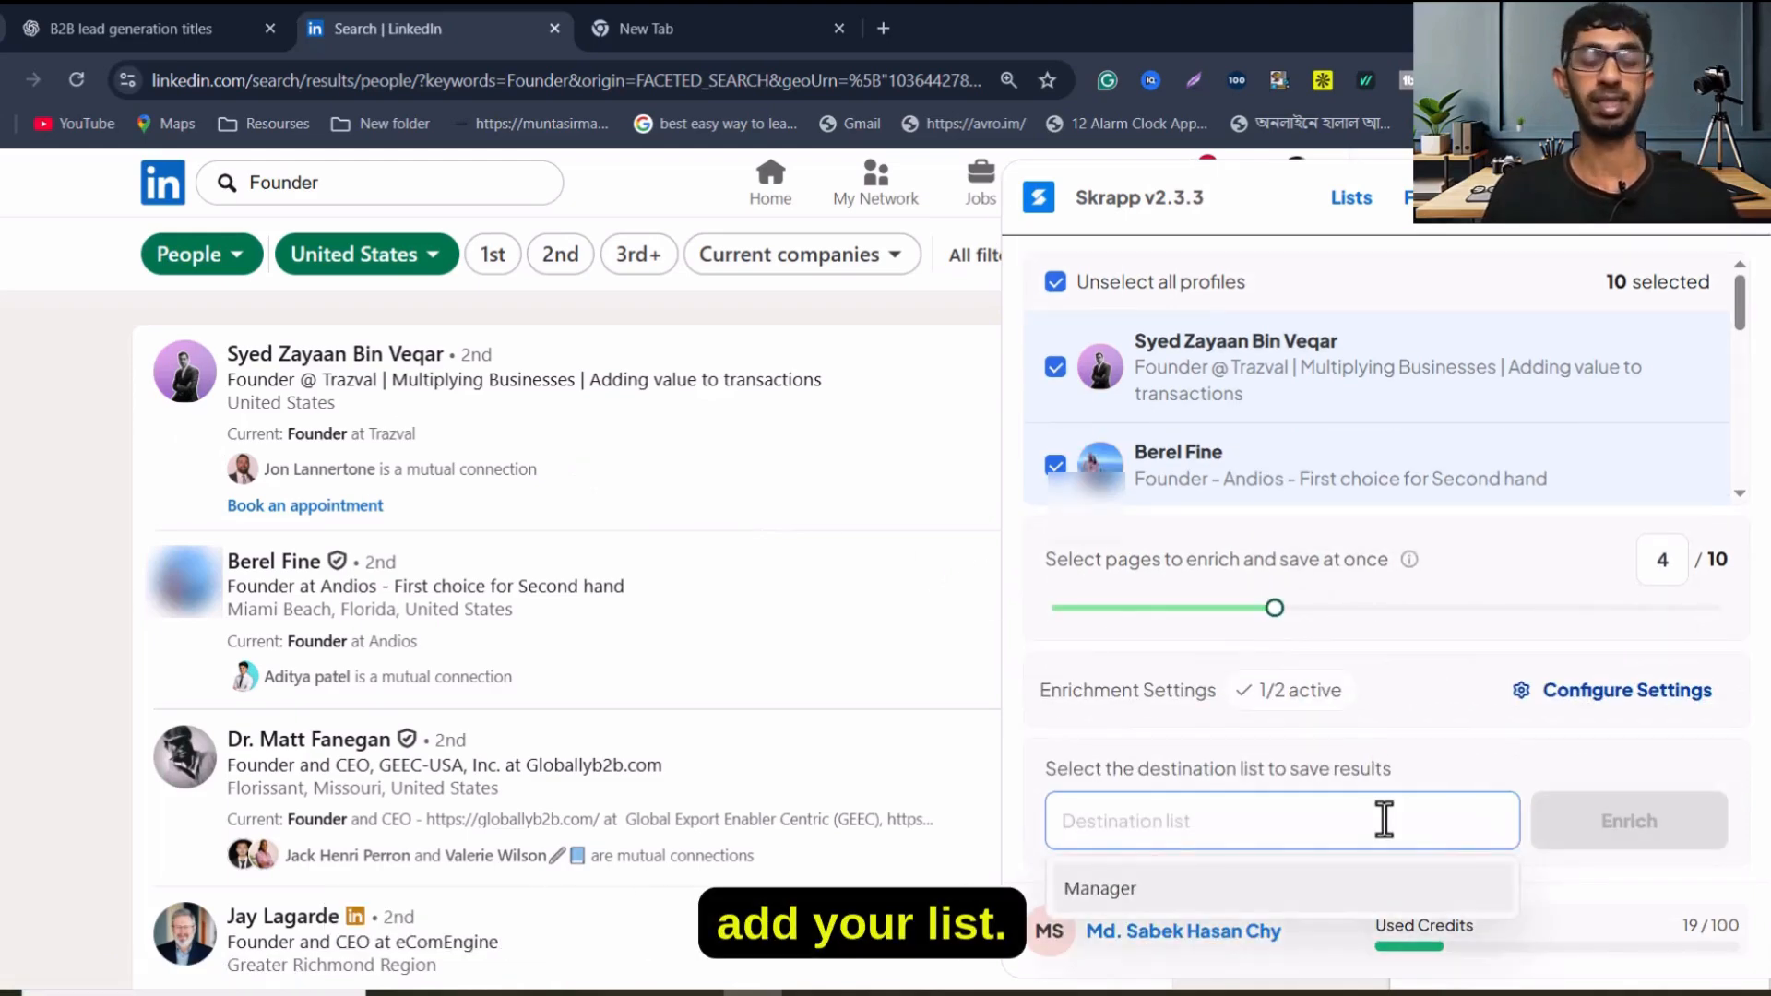
pyautogui.write('Founder')
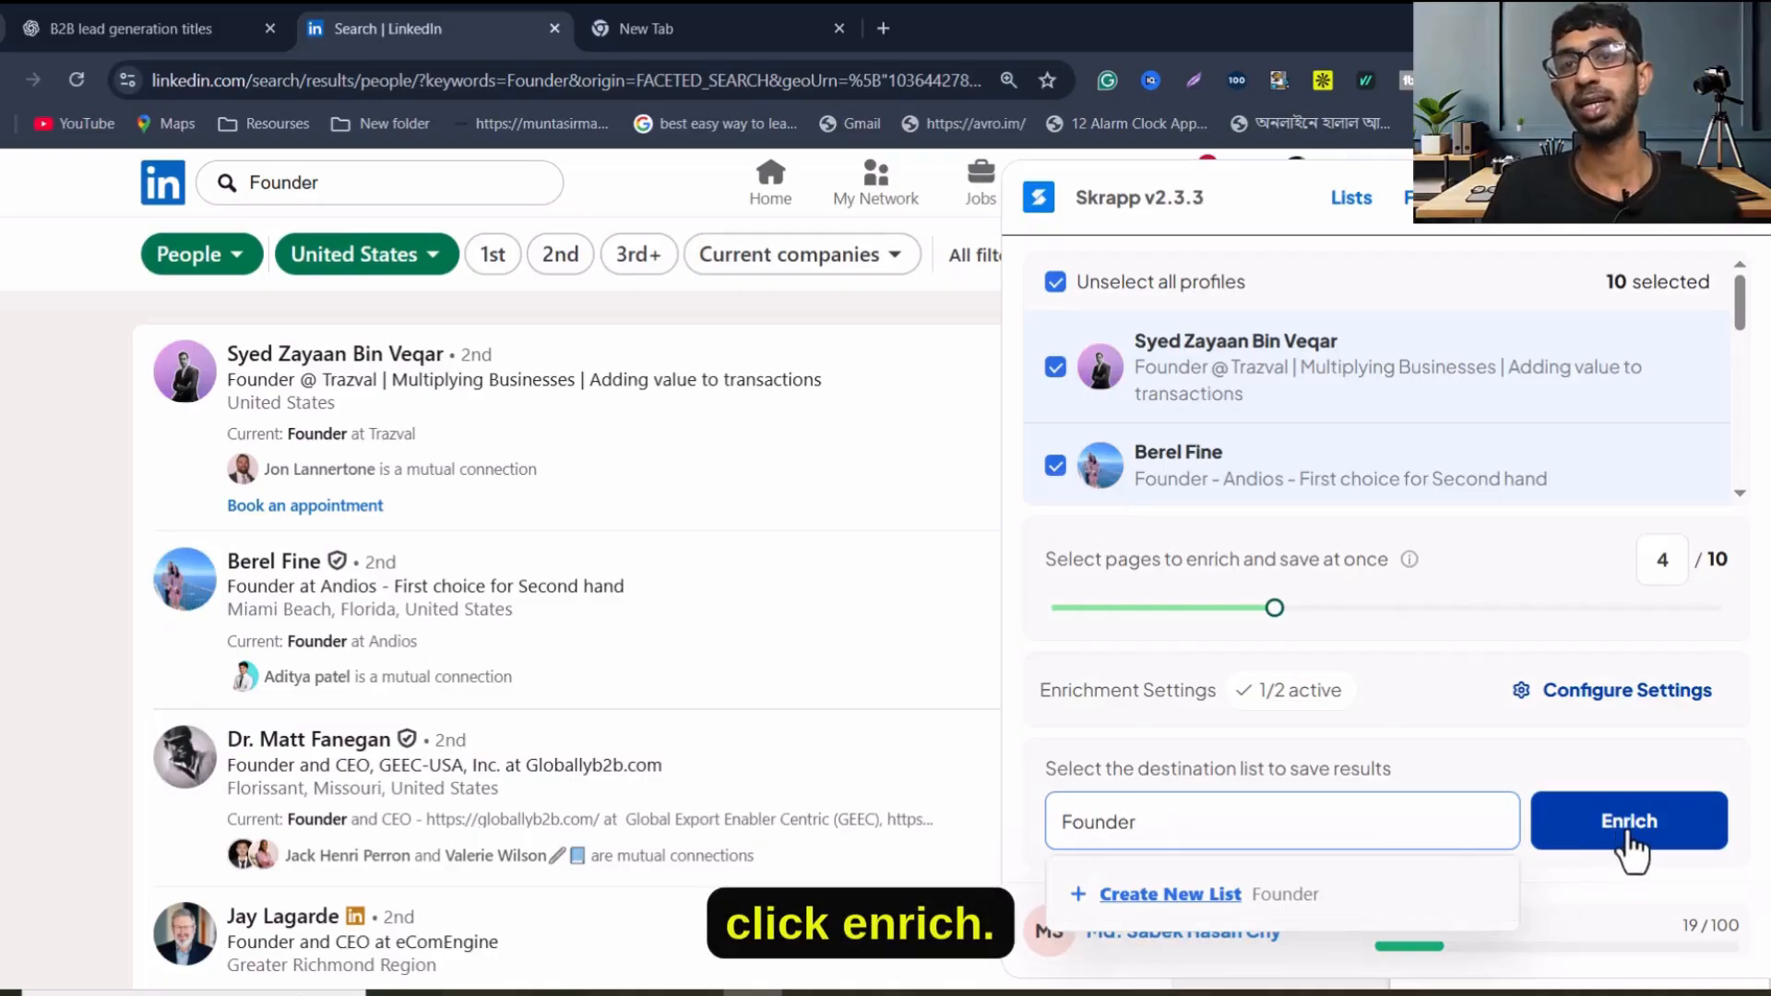
pyautogui.click(1630, 821)
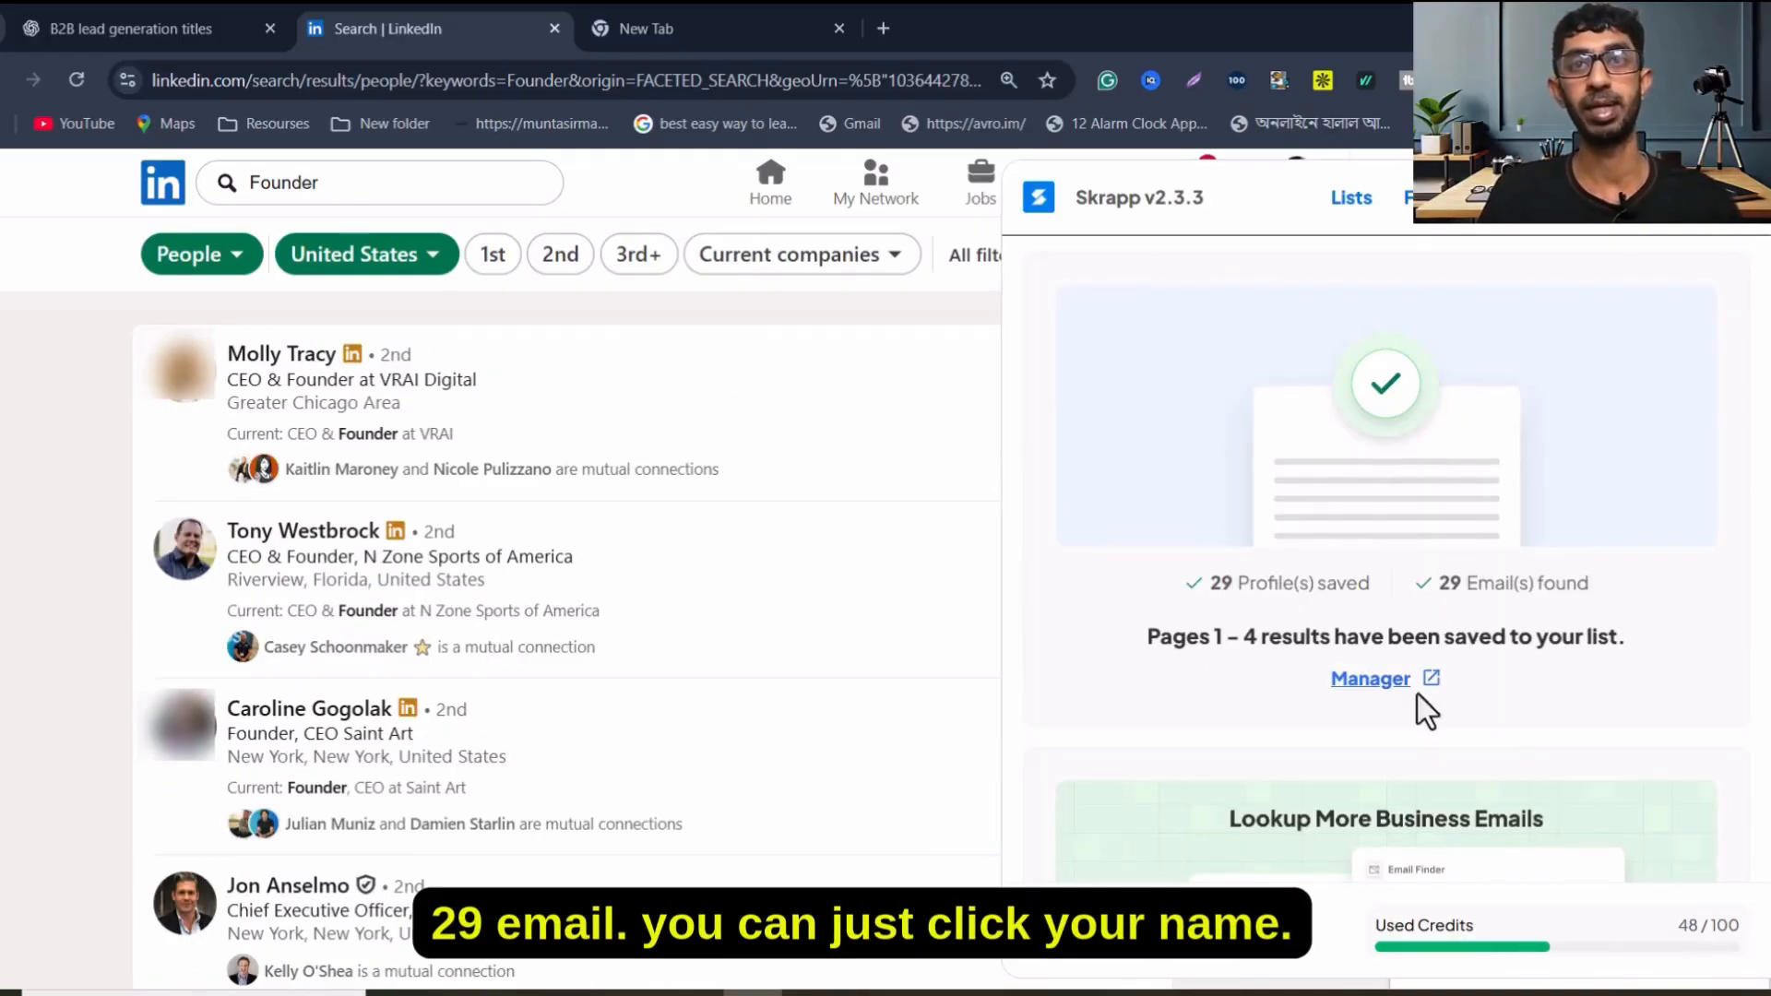
# Open the saved Founder list in Skrapp and examine its contacts, companies, emails and email statuses.
pyautogui.click(1391, 728)
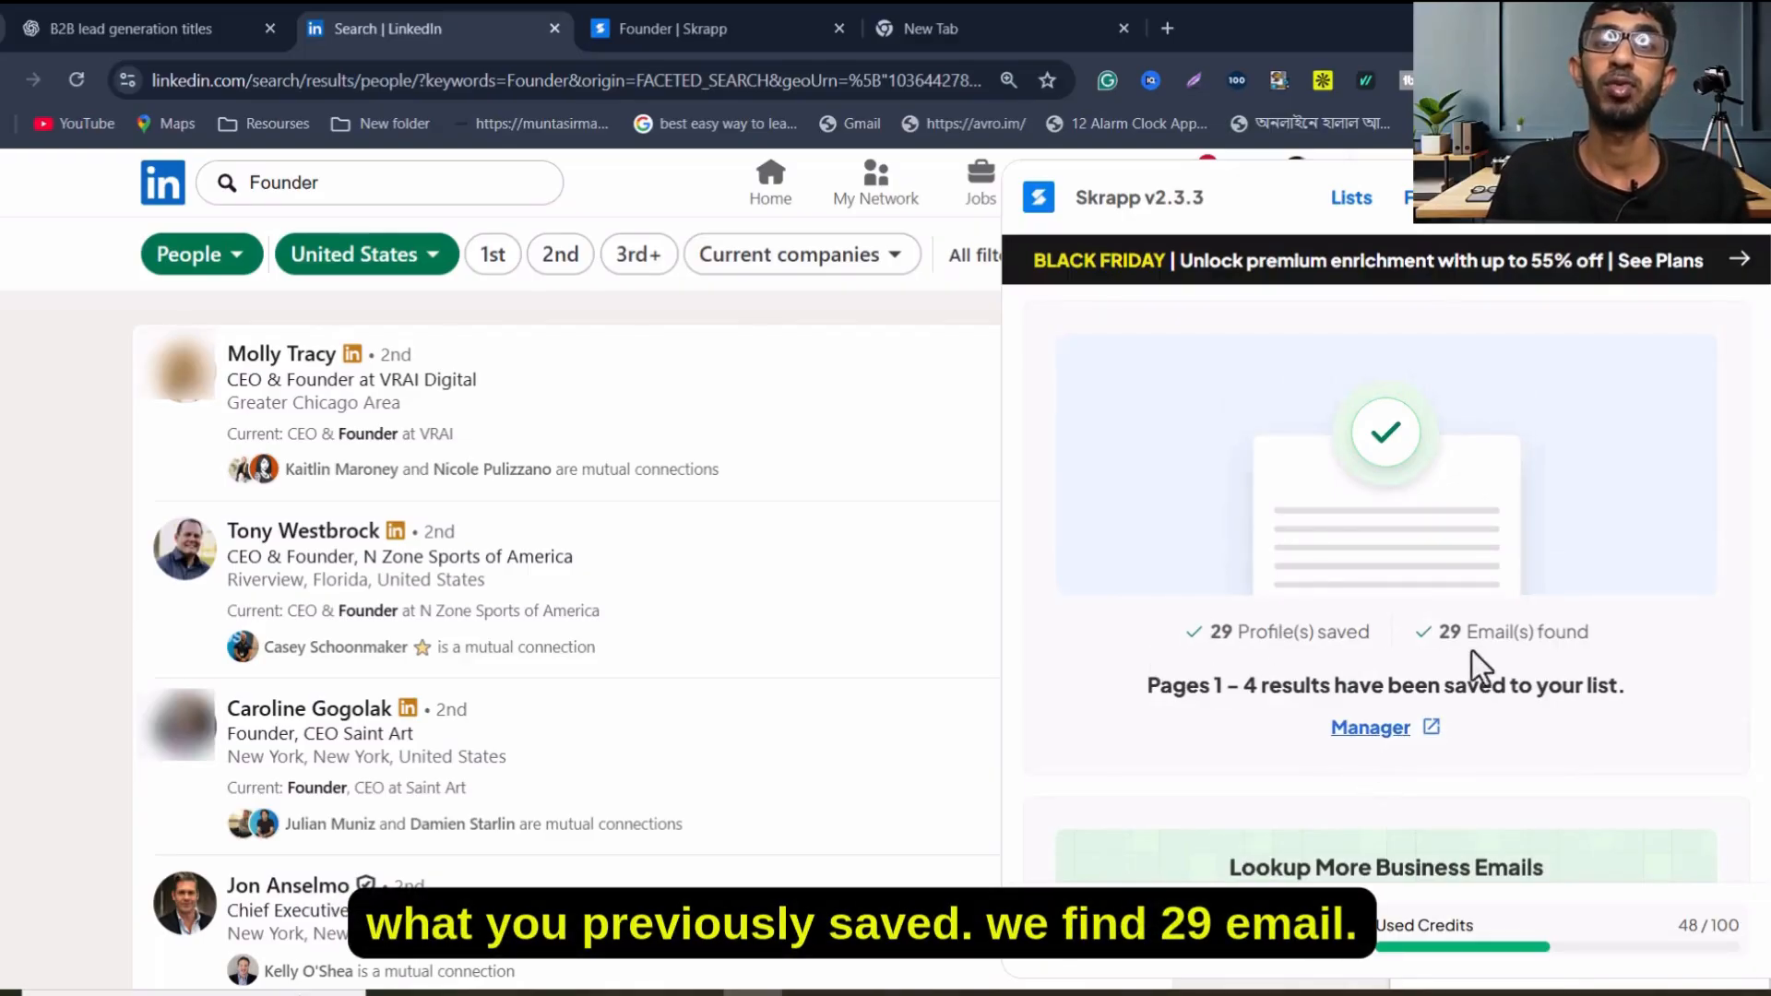
pyautogui.click(678, 29)
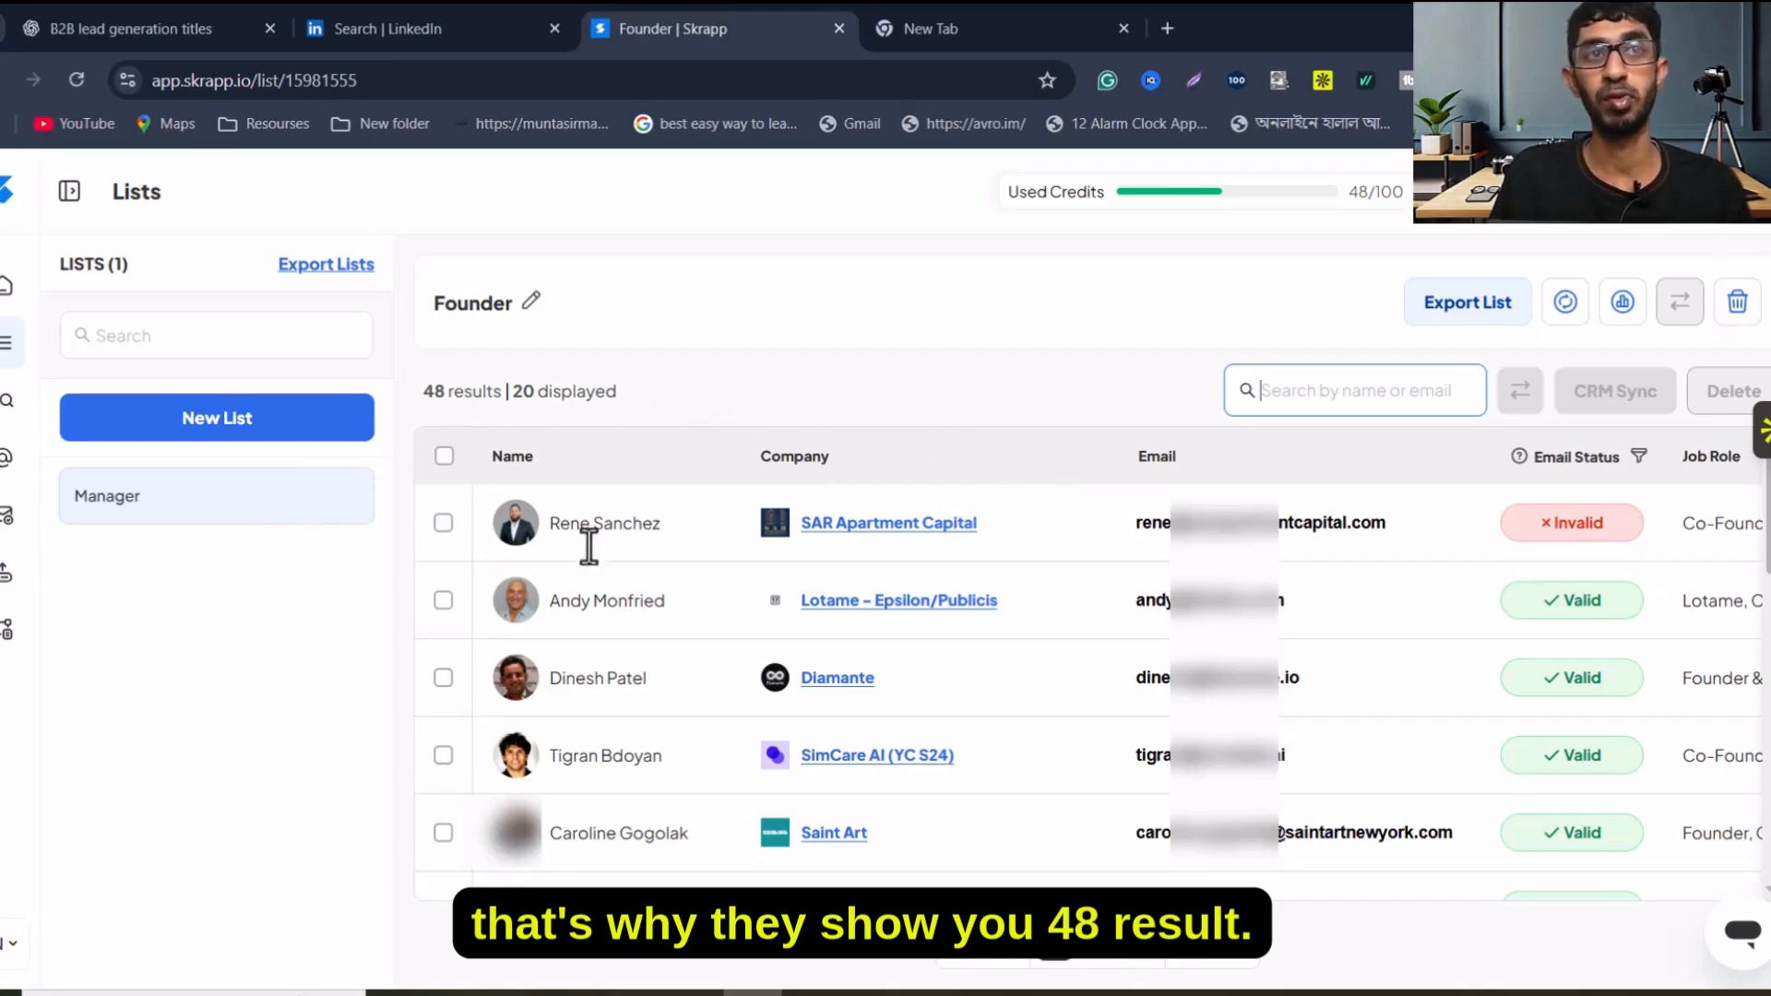
pyautogui.scroll(-10, 588, 546)
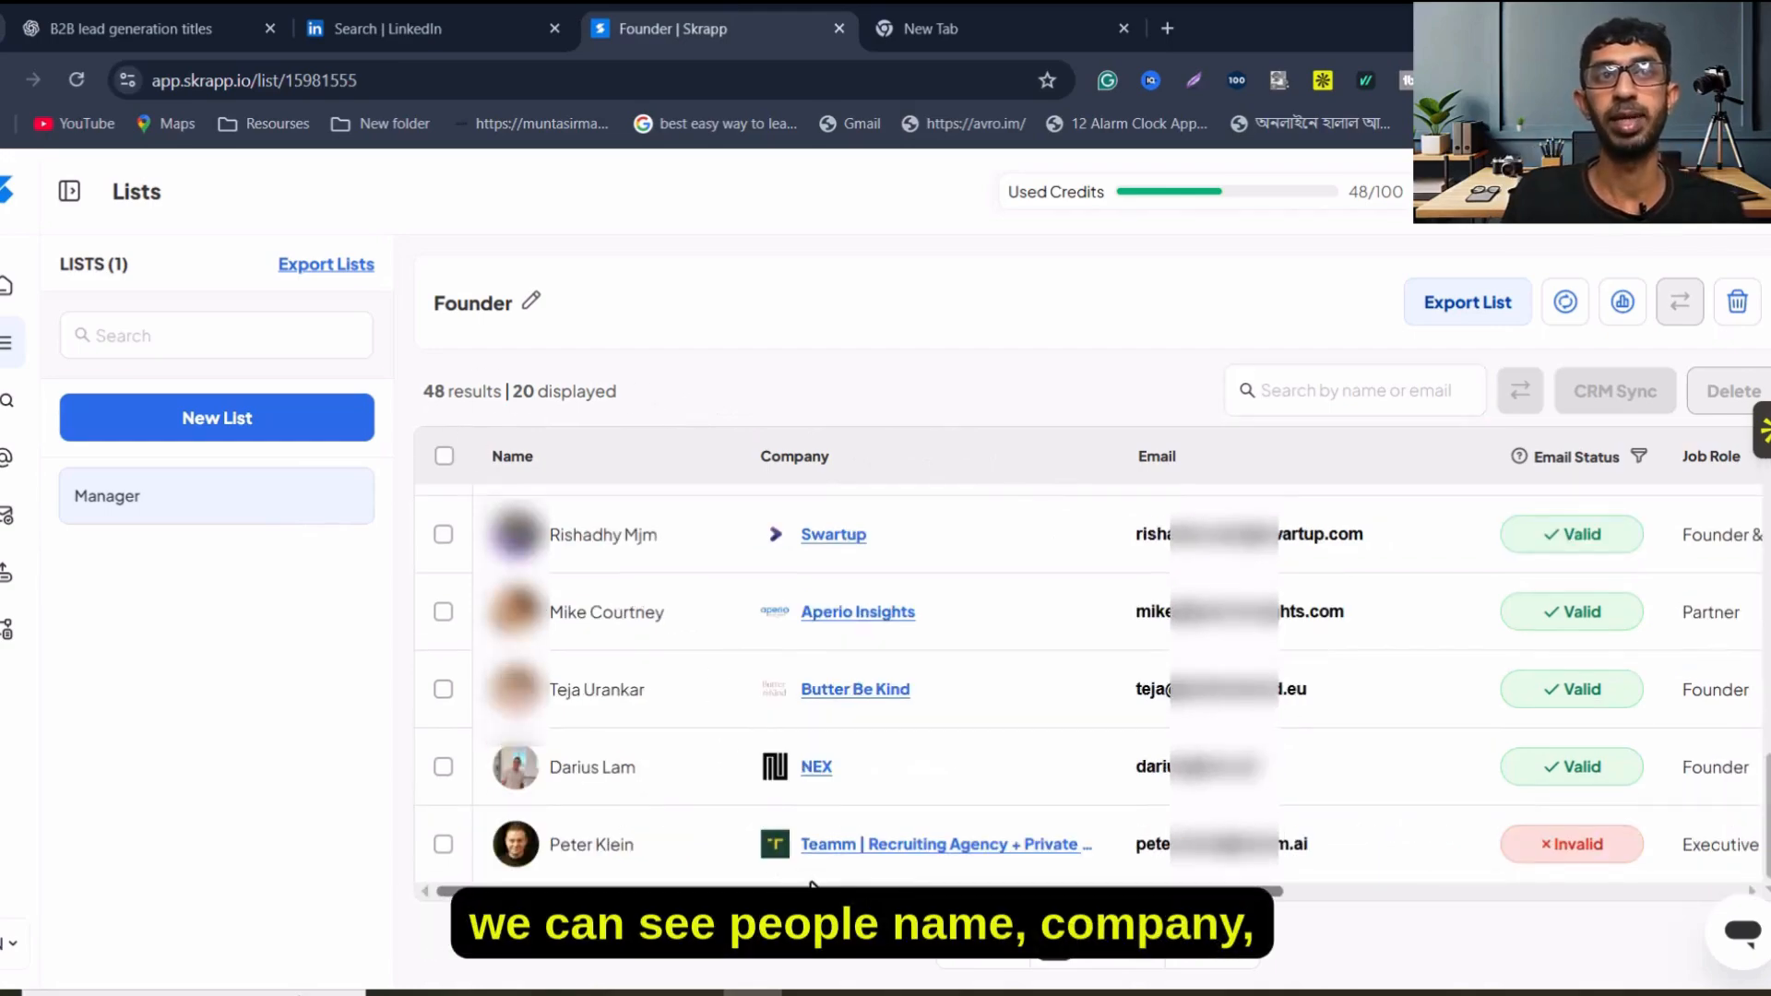
pyautogui.moveTo(811, 891); pyautogui.dragTo(1423, 935)
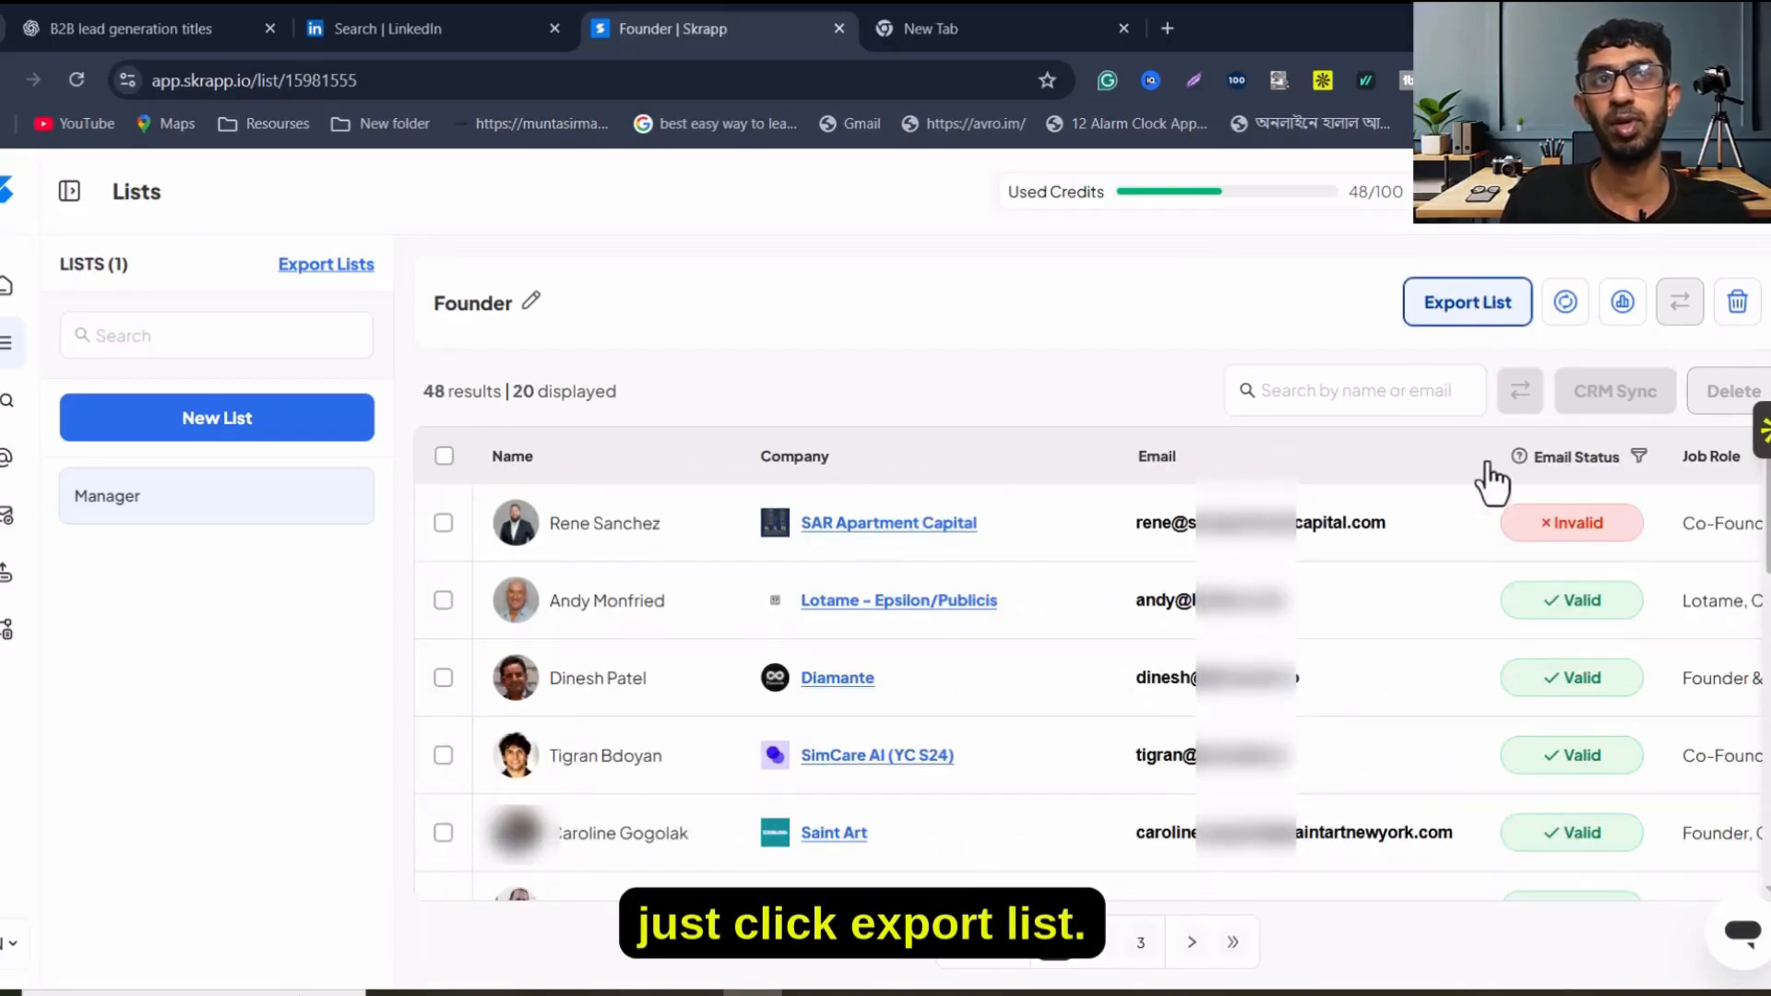
# Export the Founder list as CSV with the preset email statuses and download the file.
pyautogui.click(1468, 302)
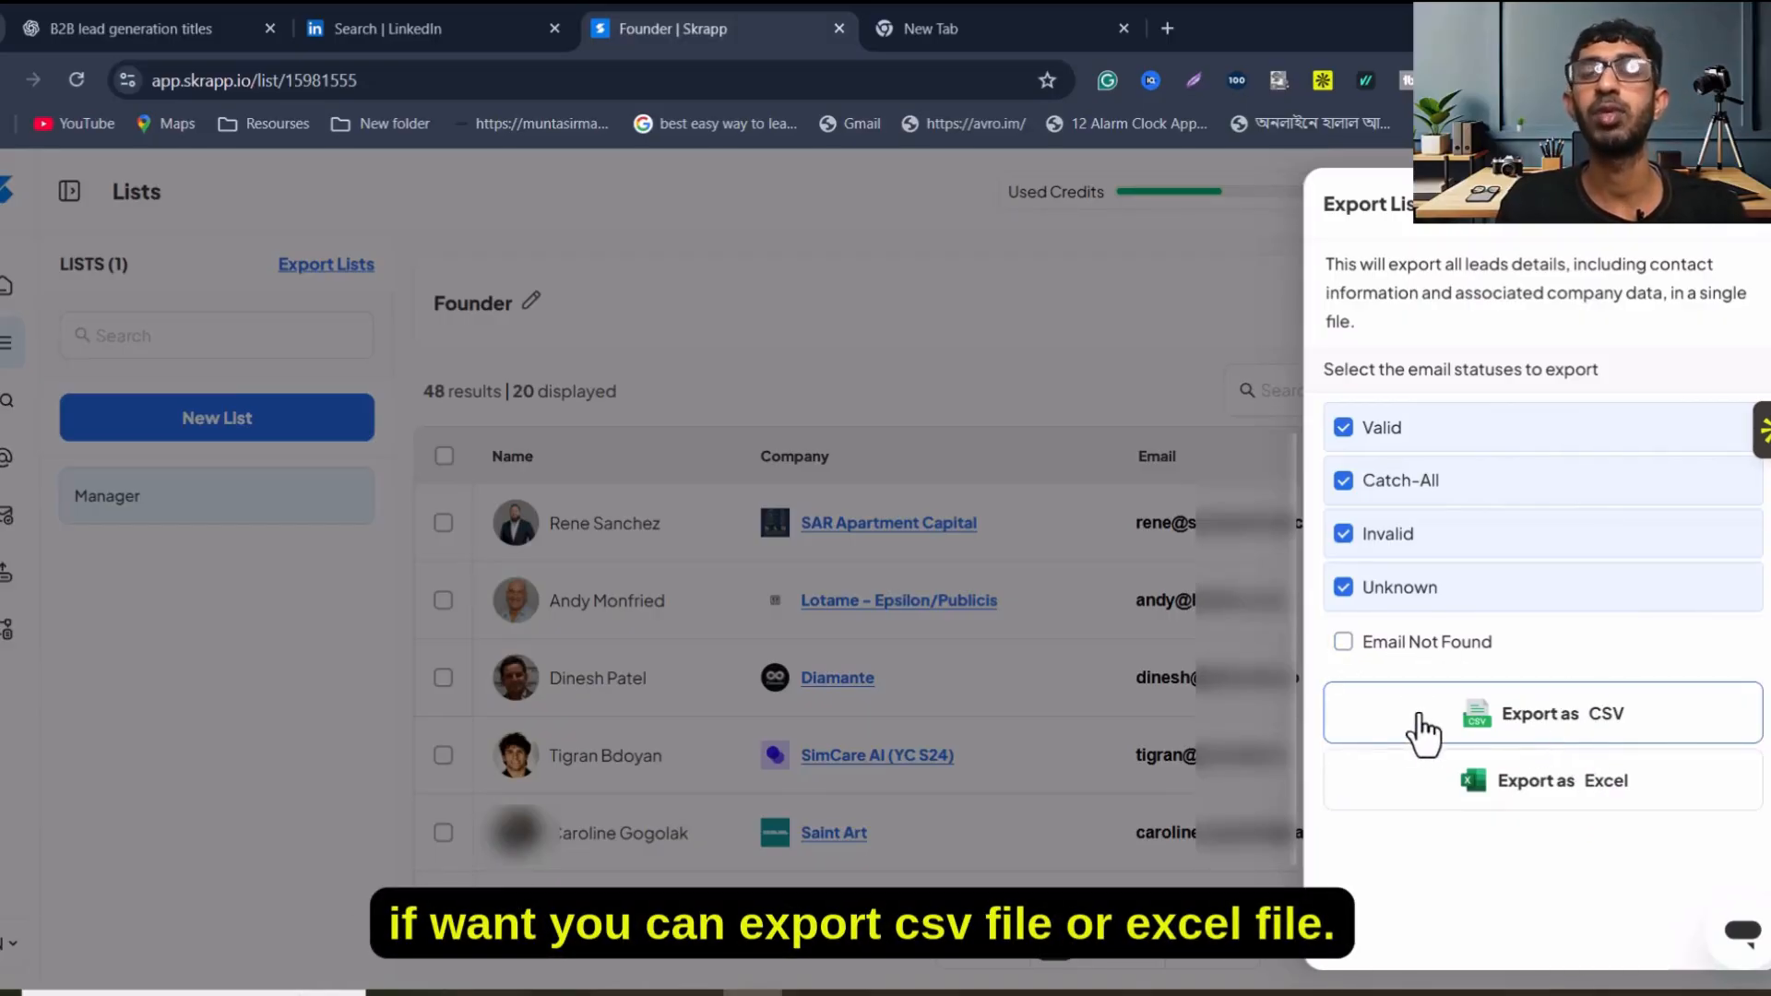
pyautogui.click(1573, 724)
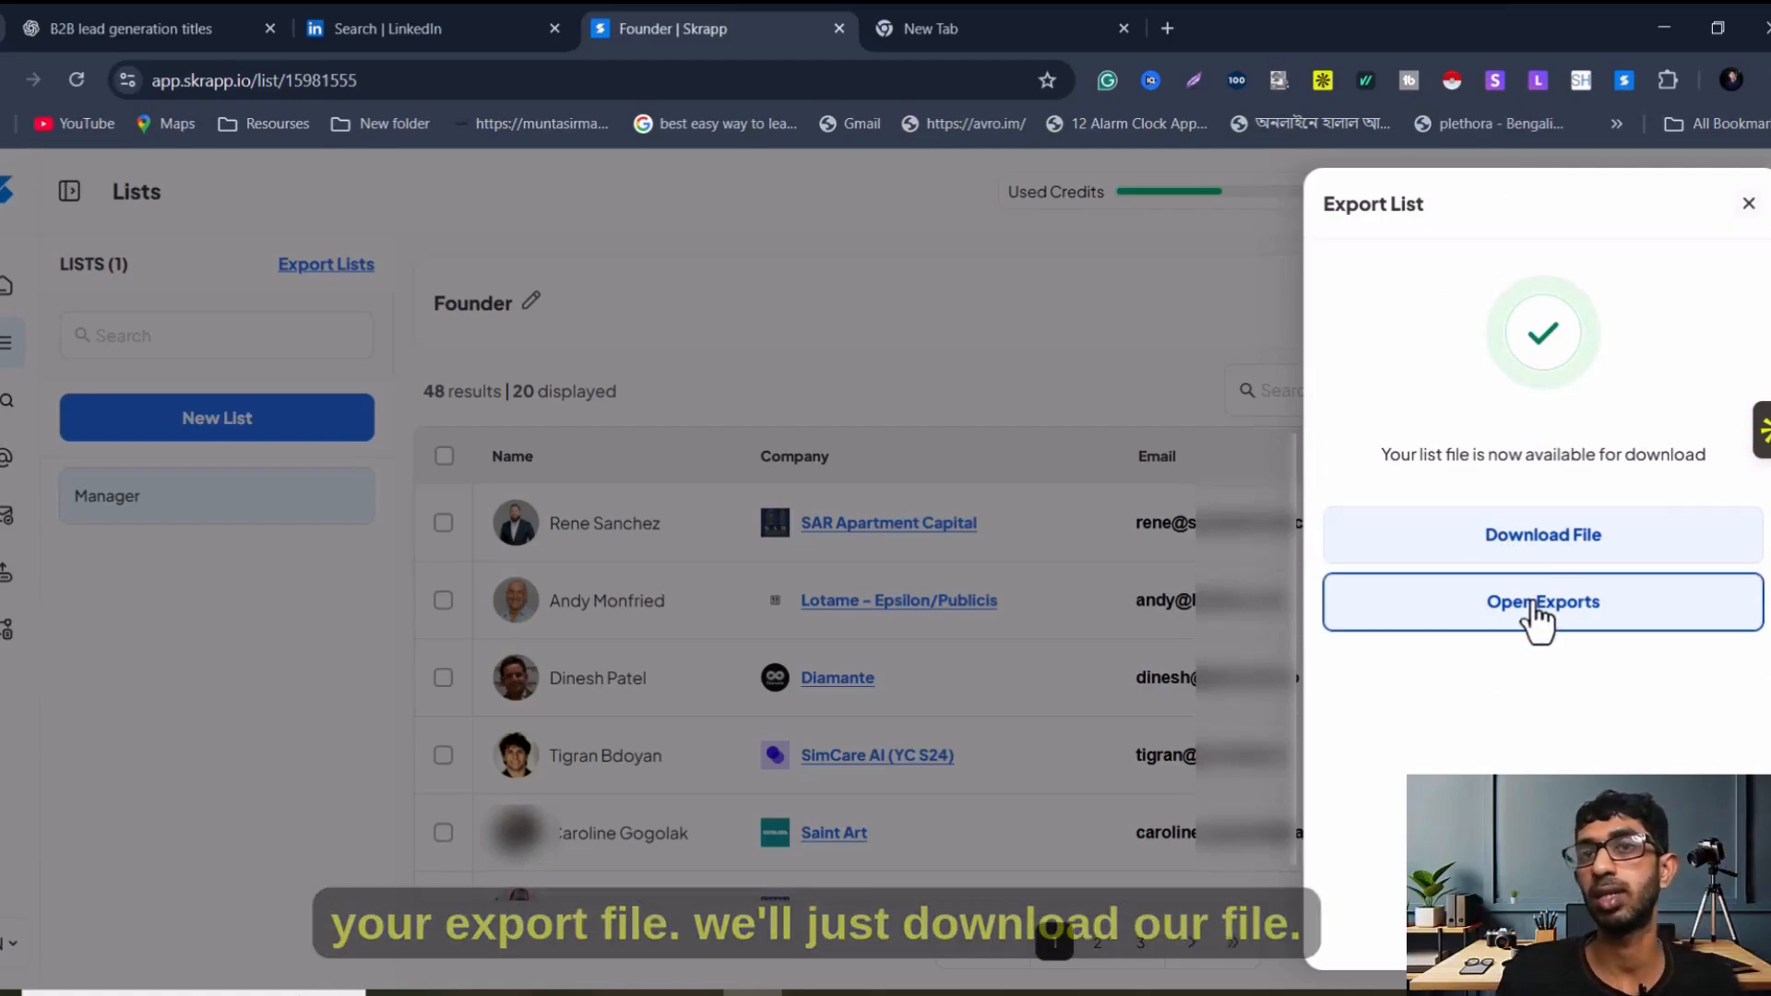
pyautogui.click(1513, 548)
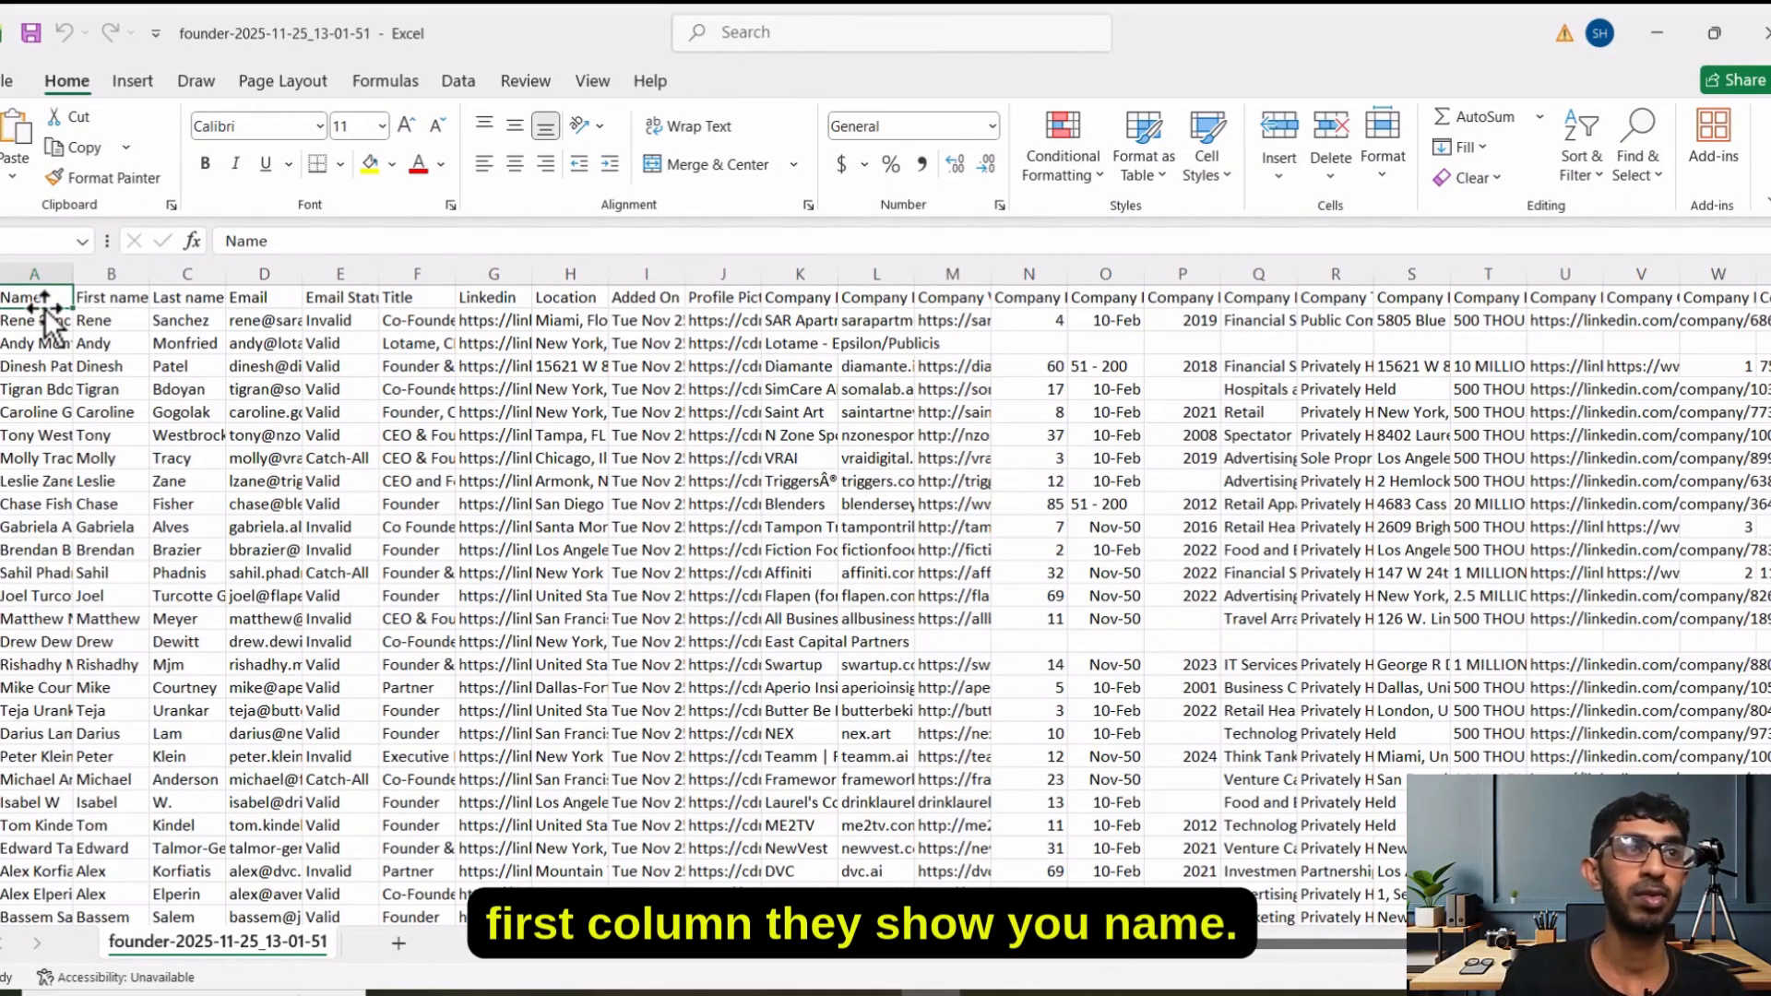
# In the exported founder file in Excel, delete the full Name column before First name.
pyautogui.doubleClick(60, 277)
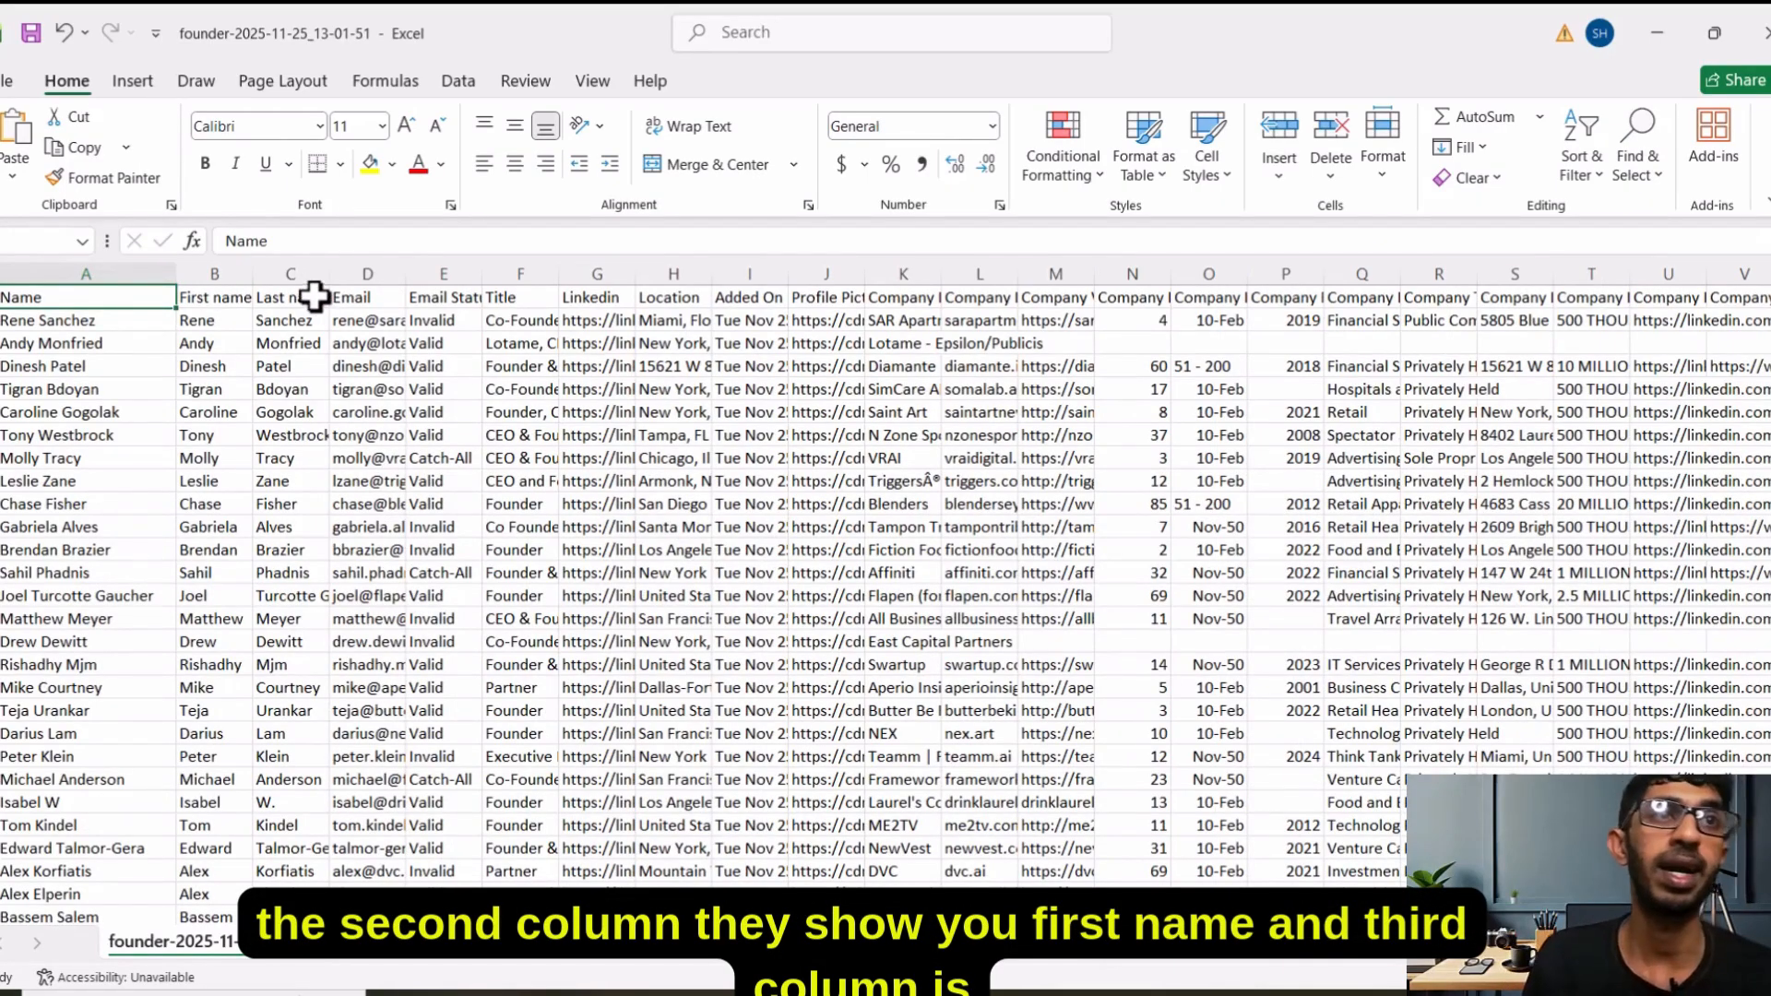
pyautogui.click(107, 269)
pyautogui.hotkey('ctrl', '-')
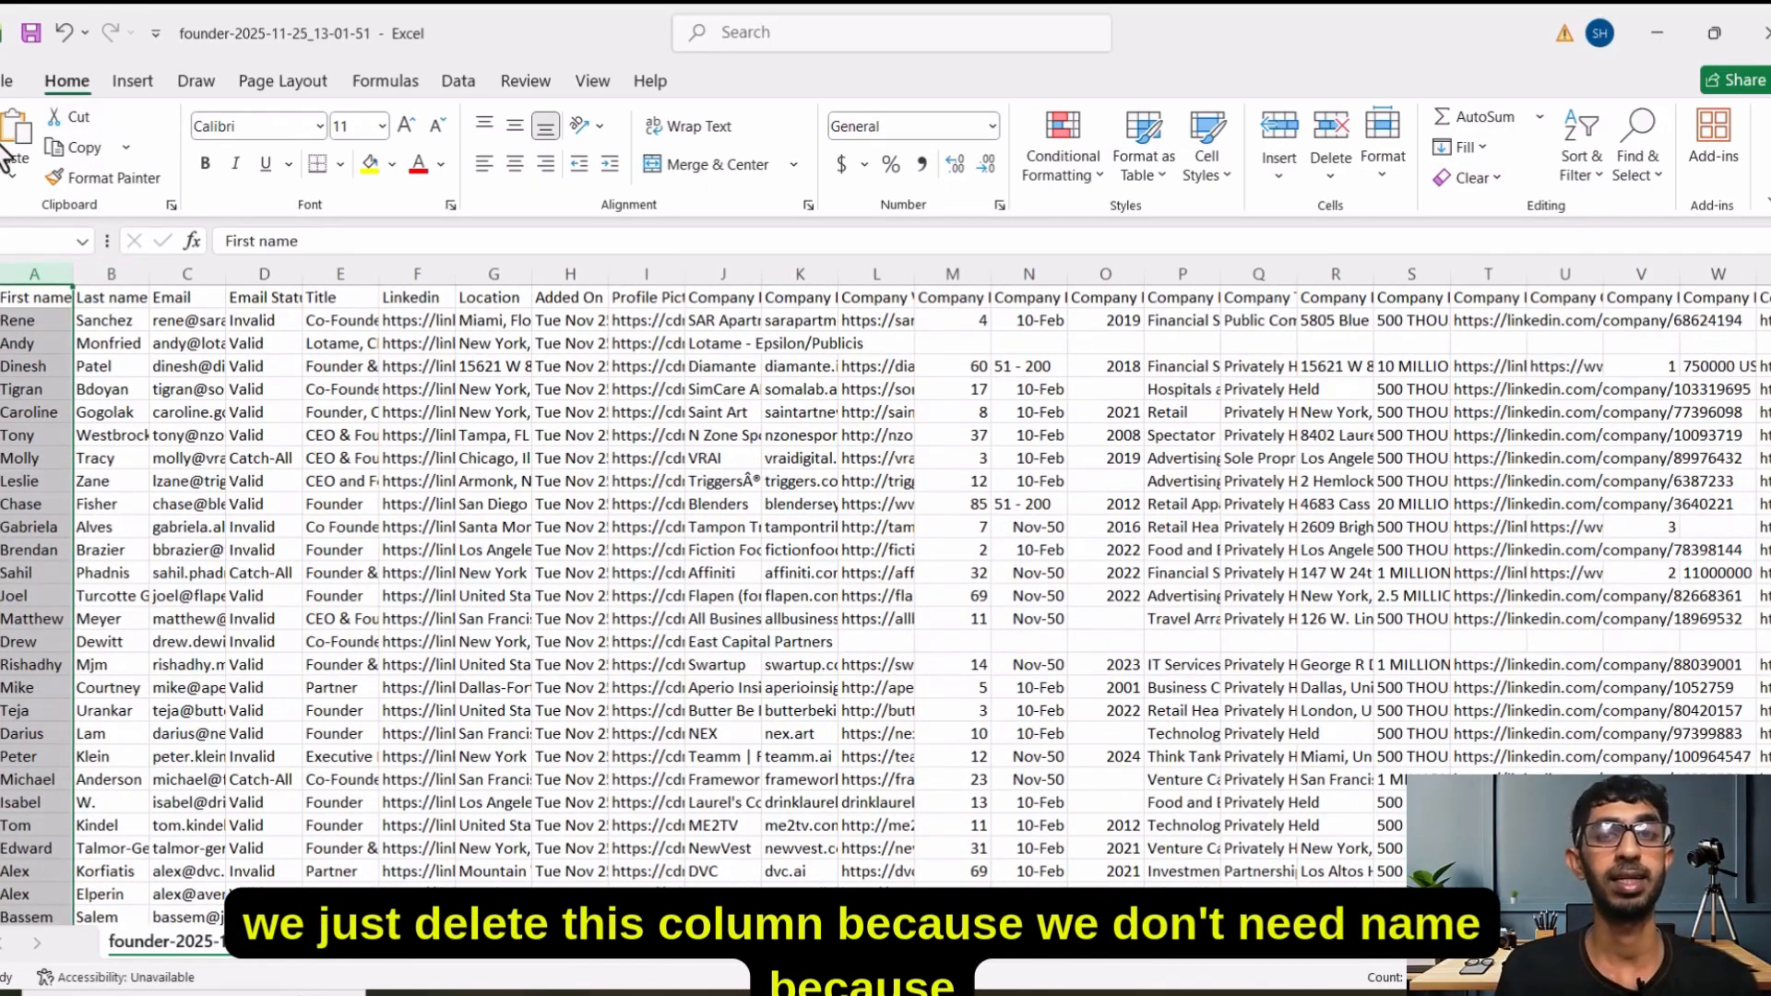
# Widen the columns from Email through Added On so their contents are readable.
pyautogui.click(199, 274)
pyautogui.moveTo(222, 273); pyautogui.dragTo(968, 279)
pyautogui.click(424, 273)
pyautogui.click(553, 273)
pyautogui.click(723, 273)
pyautogui.click(901, 277)
pyautogui.moveTo(968, 280); pyautogui.dragTo(975, 279)
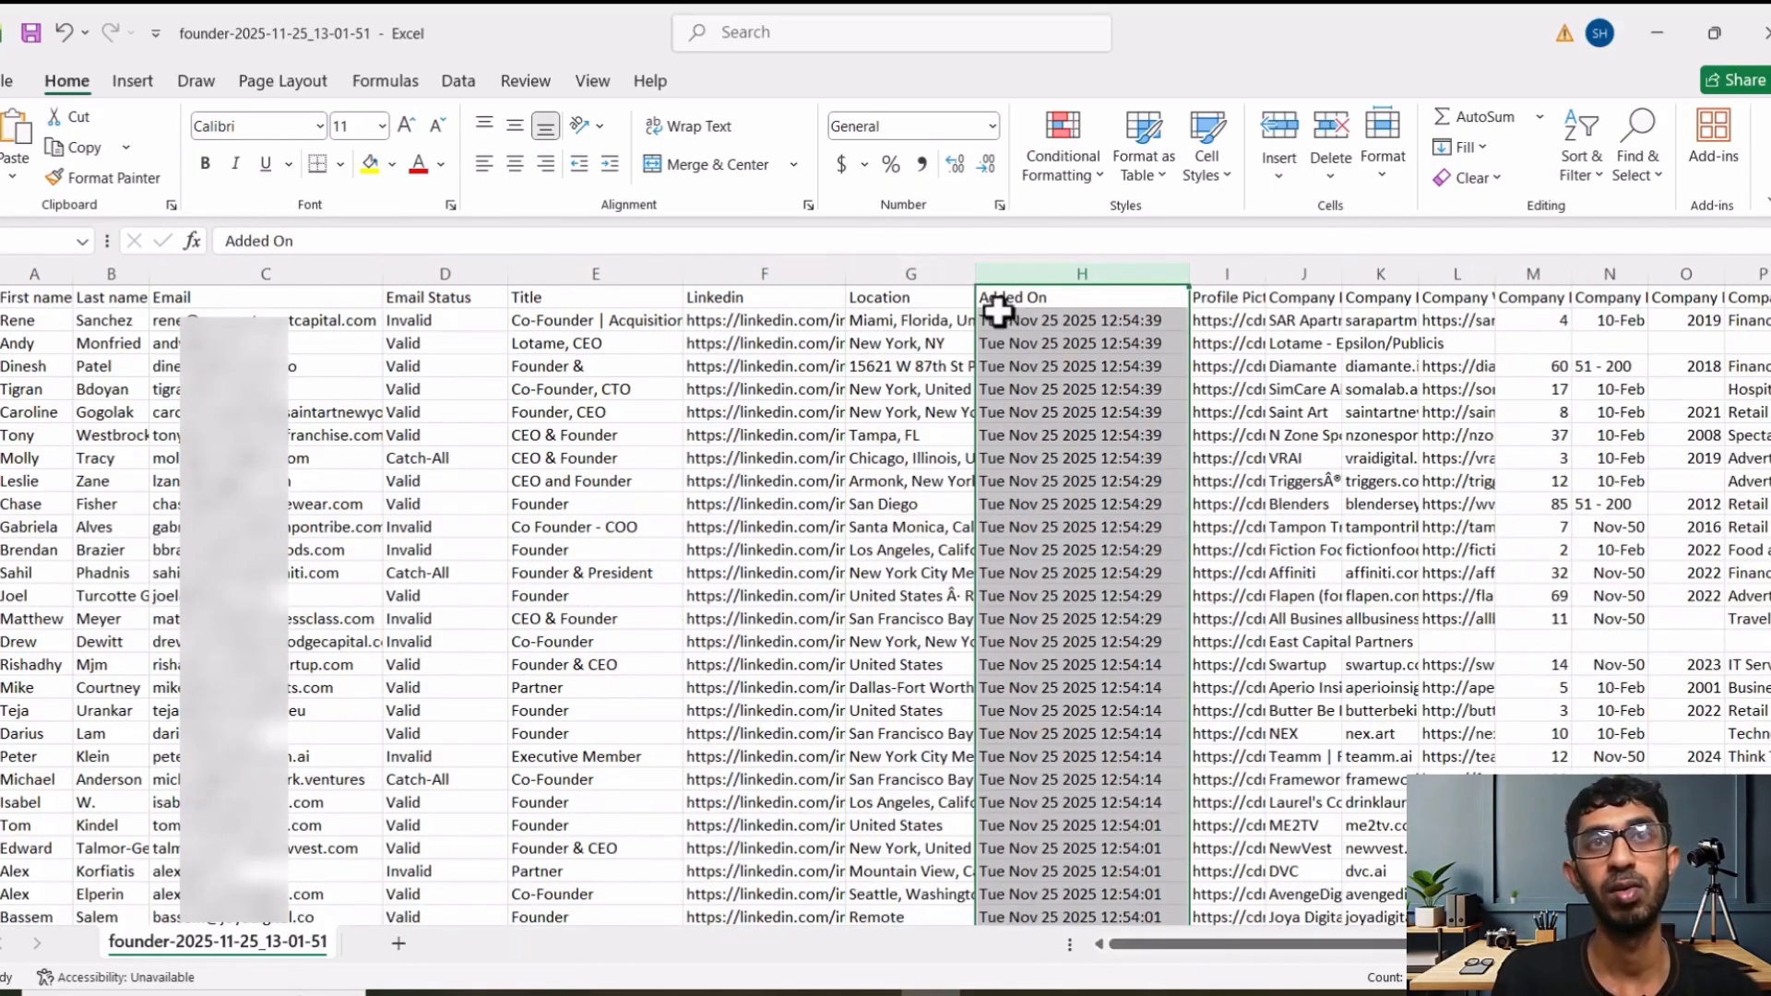
# Delete the Added On and Profile Picture columns from the sheet.
pyautogui.rightClick(1022, 390)
pyautogui.click(1087, 662)
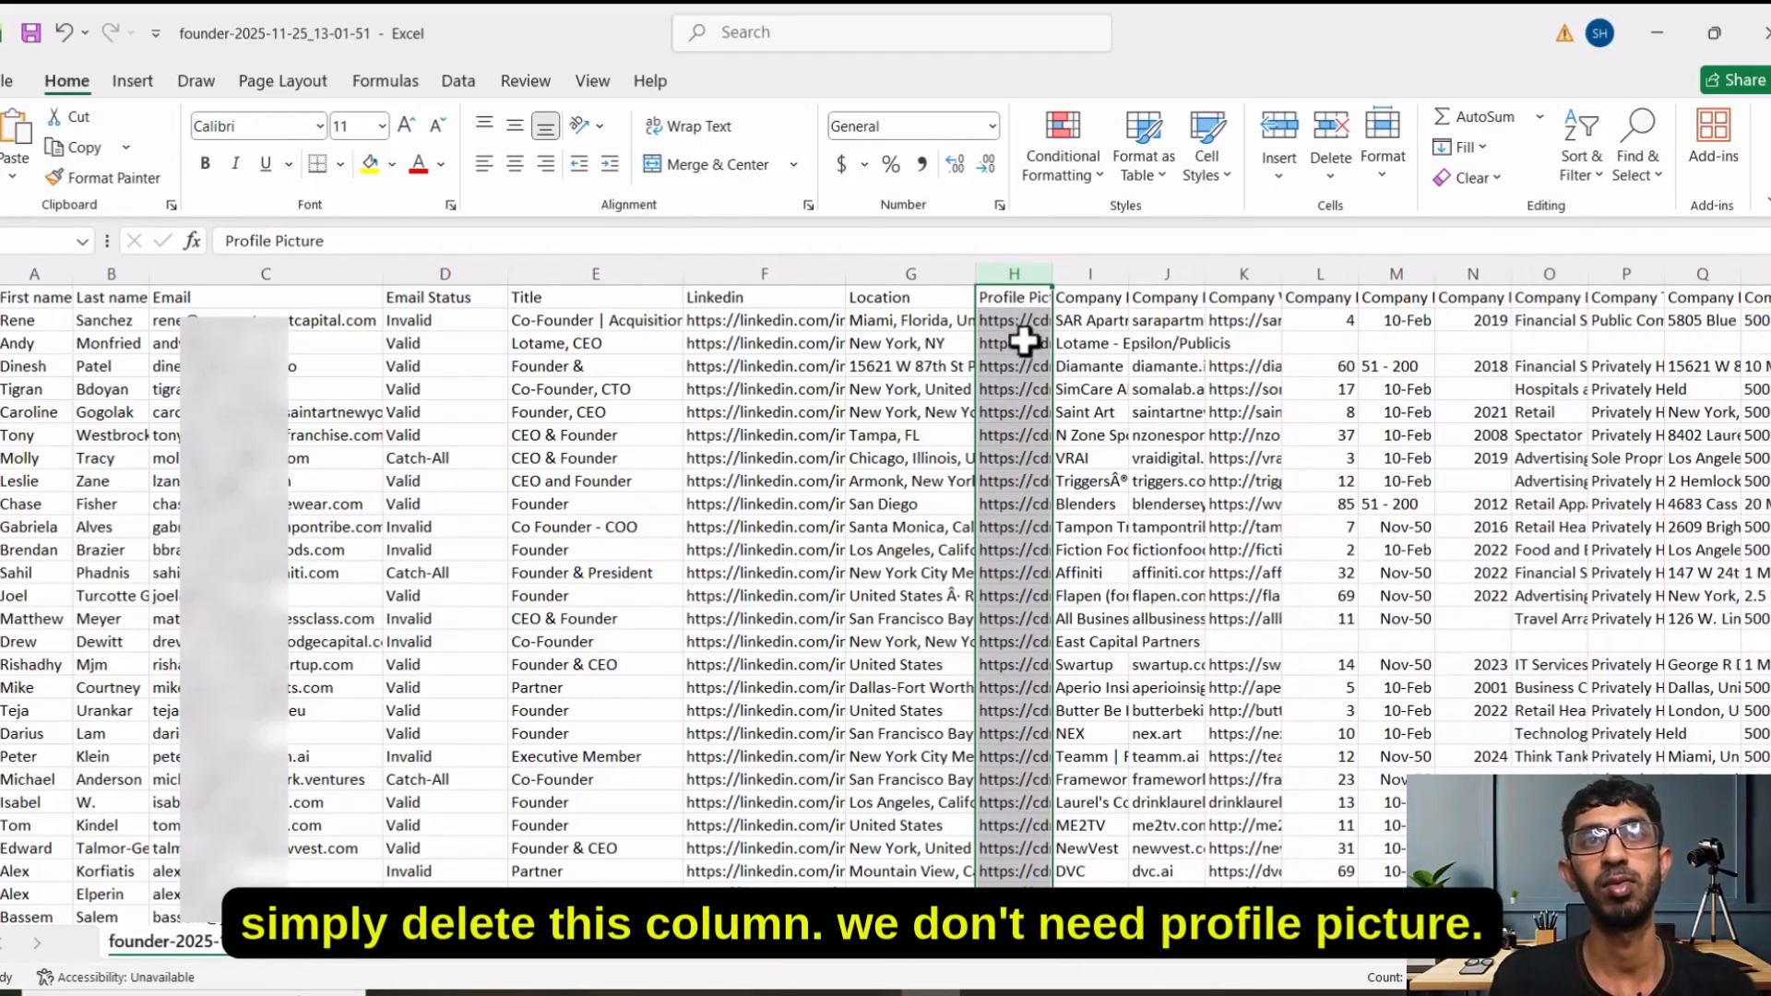
pyautogui.doubleClick(1053, 275)
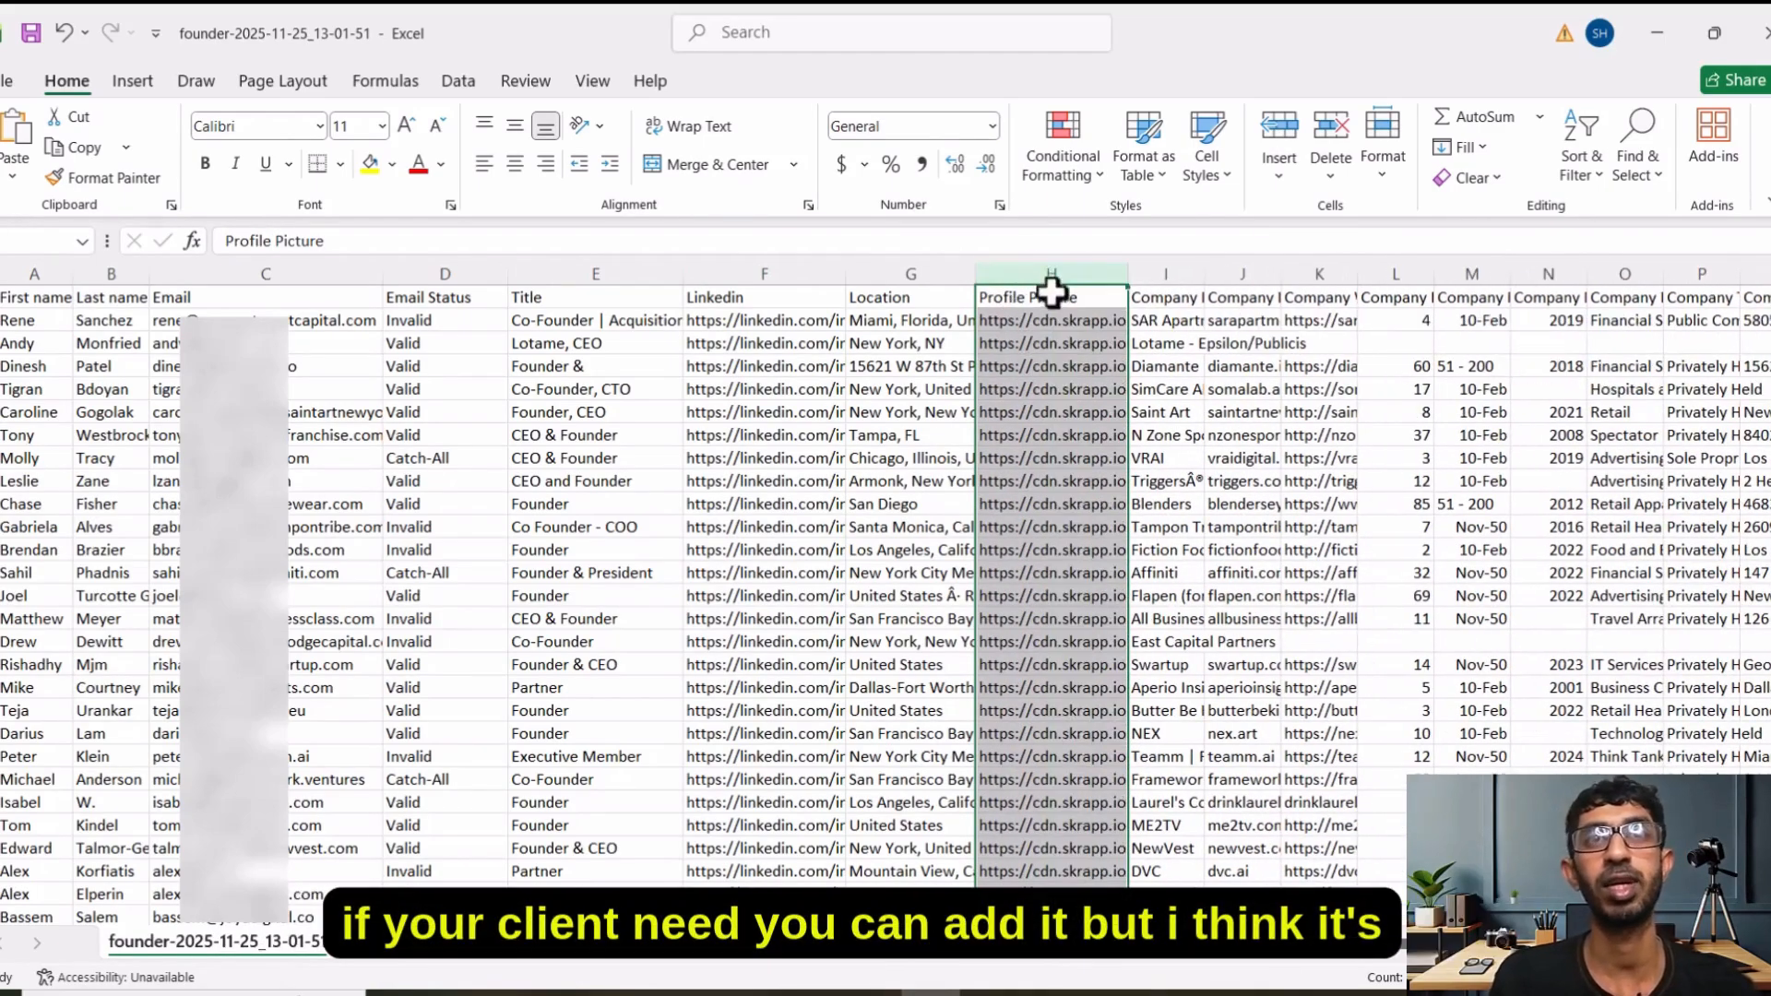
pyautogui.rightClick(1045, 392)
pyautogui.click(1108, 666)
# Widen the Company Name, Company Domain and Company Website columns.
pyautogui.moveTo(1053, 274); pyautogui.dragTo(1105, 275)
pyautogui.moveTo(1182, 276); pyautogui.dragTo(1428, 274)
pyautogui.click(1303, 274)
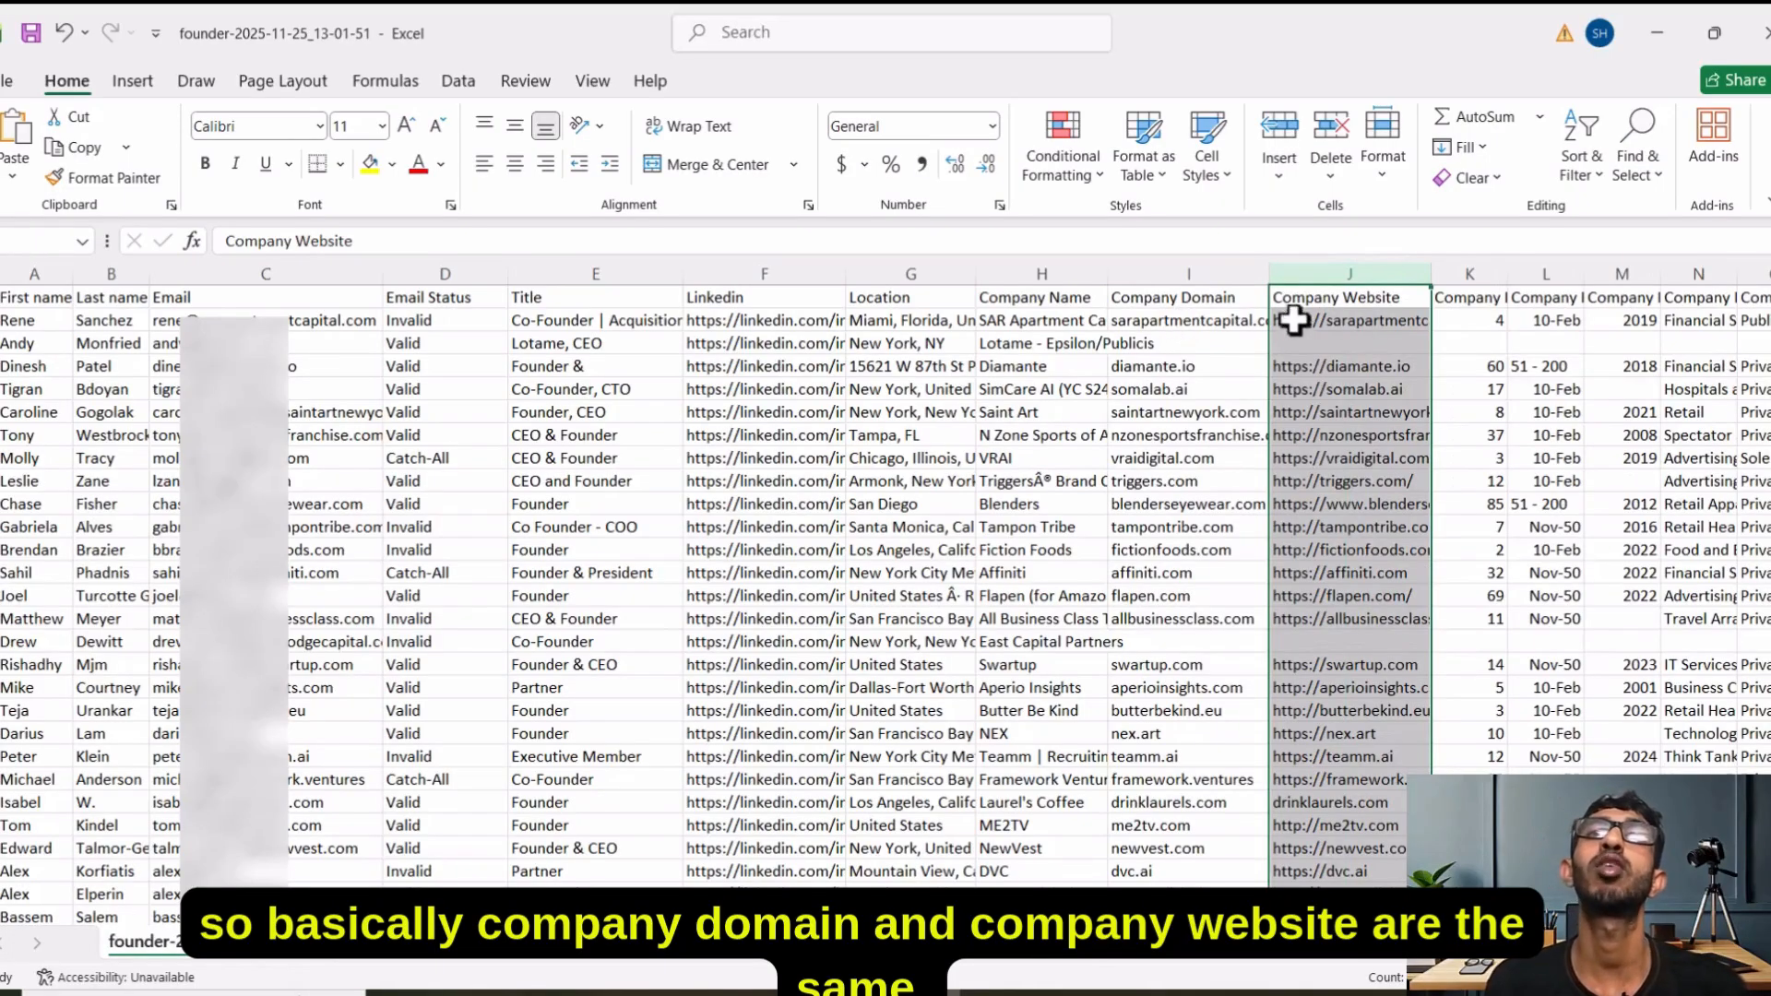
# Delete the Company Domain column, keeping the Company Website column.
pyautogui.click(1189, 274)
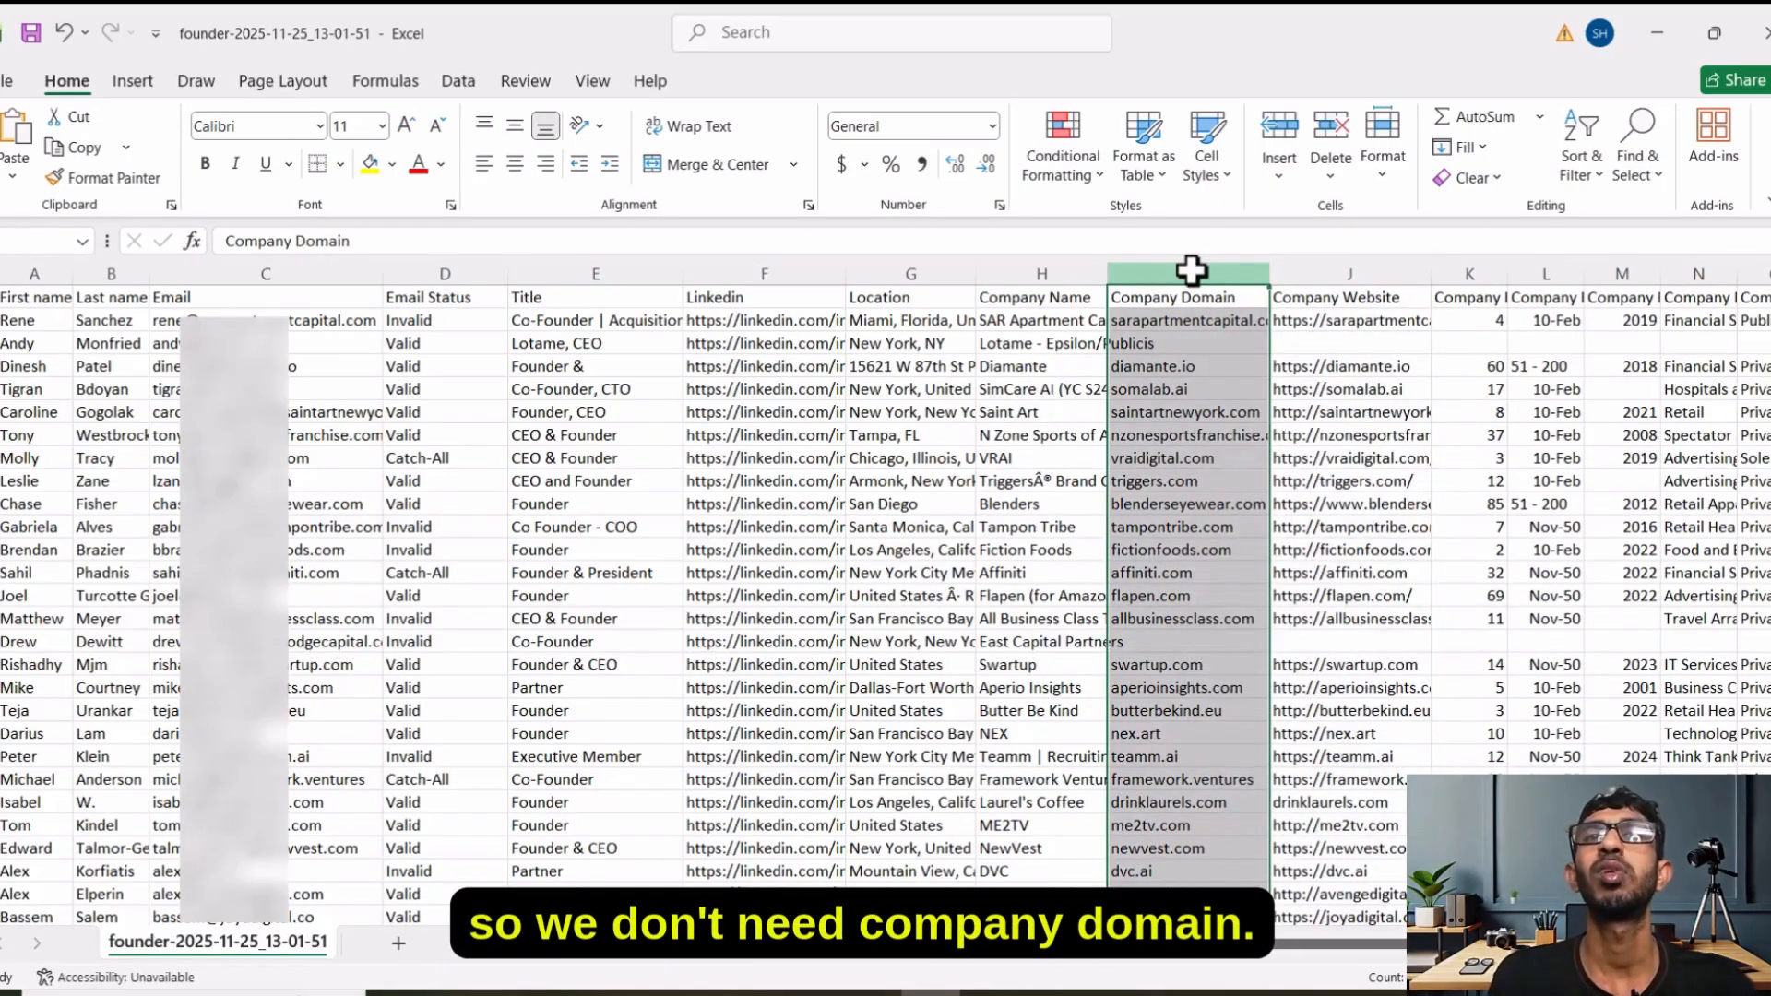
pyautogui.rightClick(1189, 358)
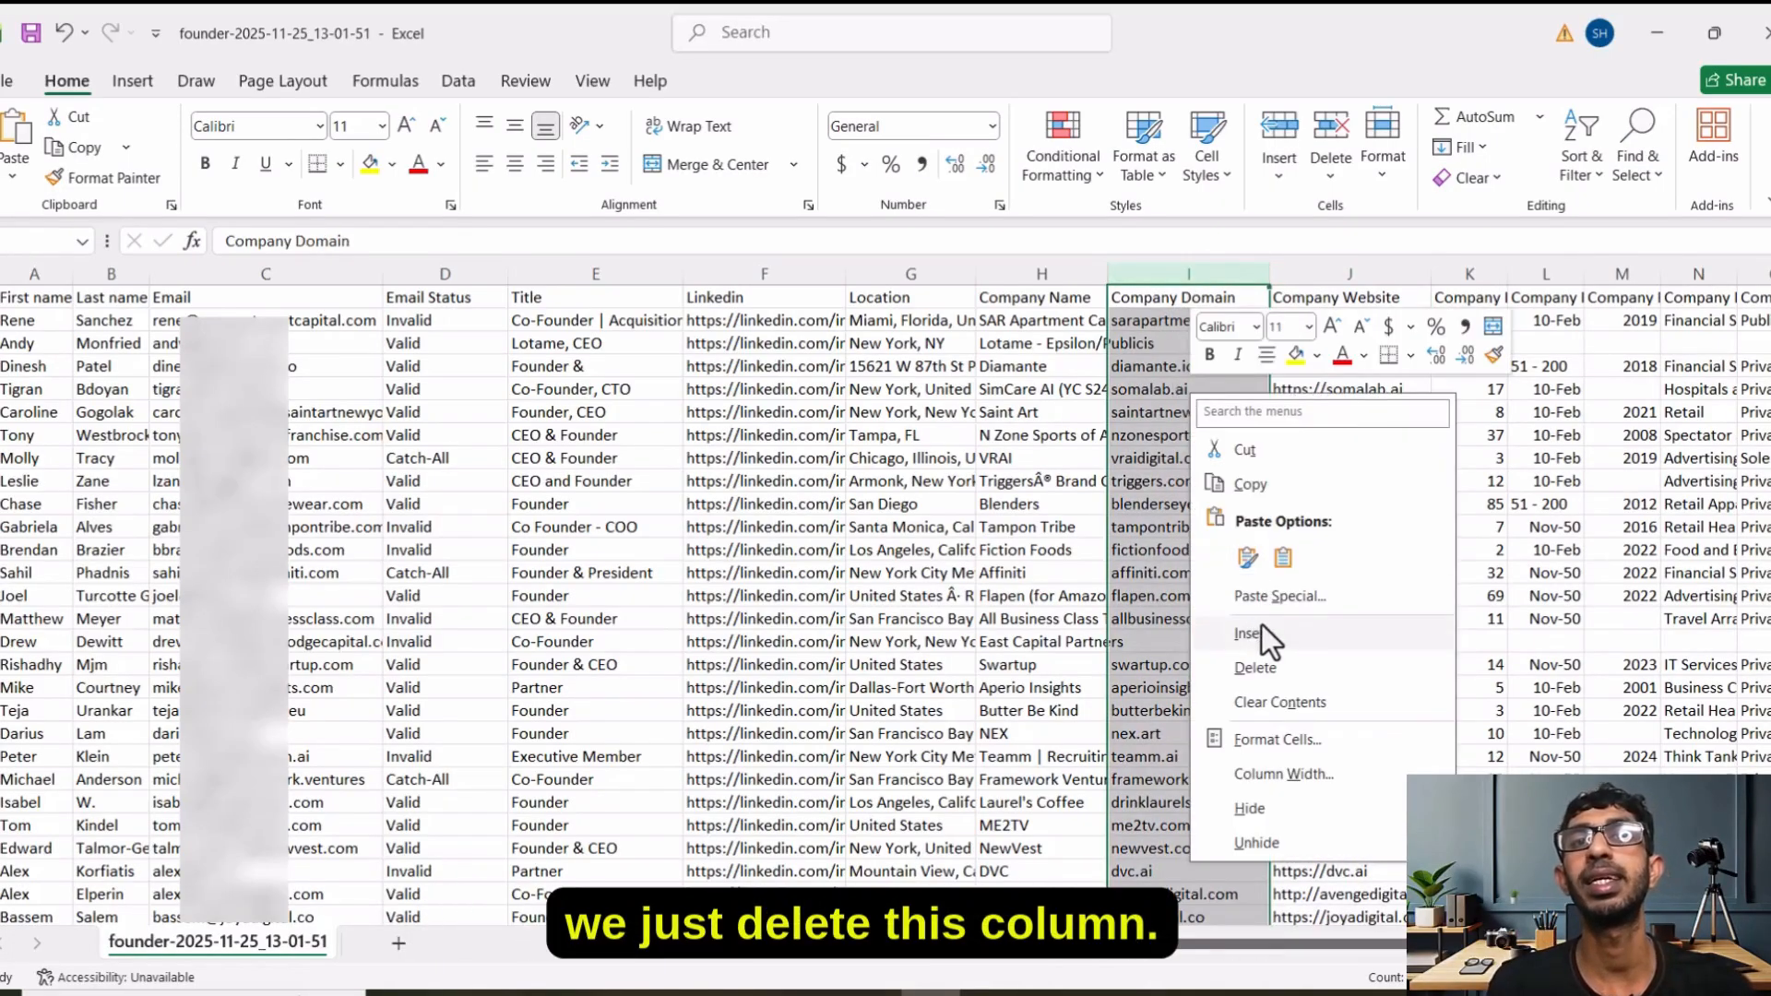
pyautogui.click(1264, 668)
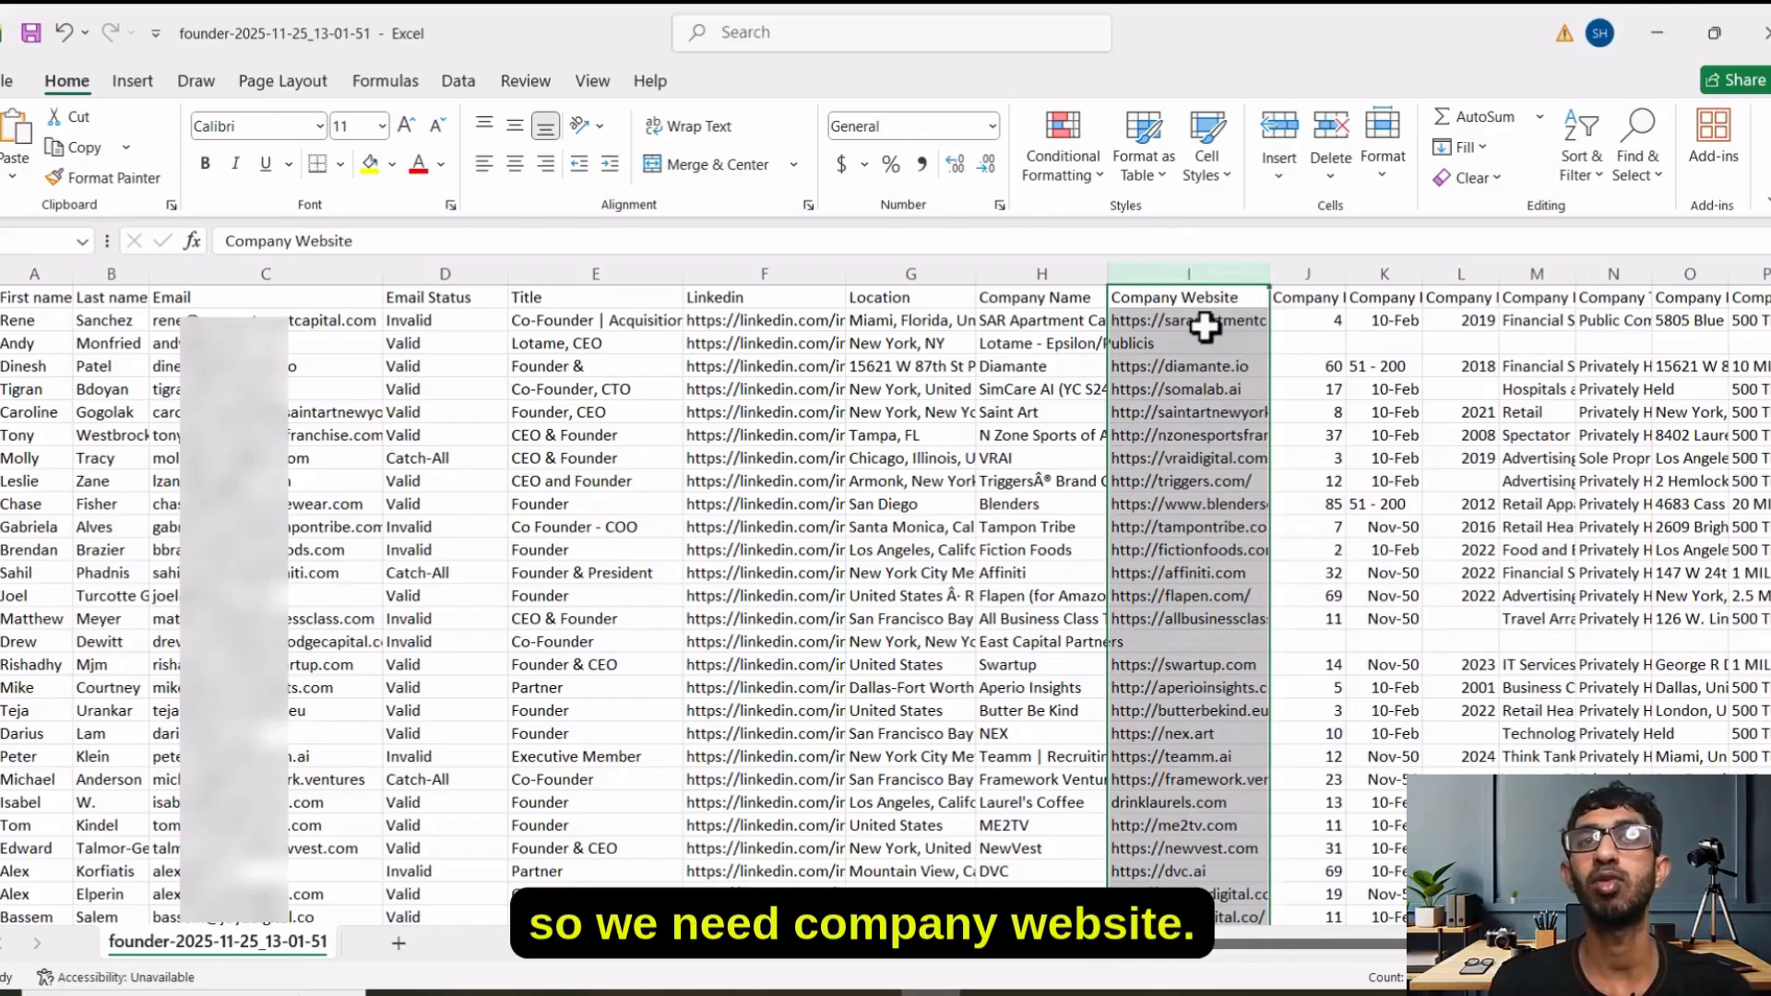
# Widen the Company Employee Count and Company Employee Count Range columns, and delete the Company Employee Count column.
pyautogui.click(1310, 274)
pyautogui.moveTo(1347, 271); pyautogui.dragTo(1703, 274)
pyautogui.click(1513, 266)
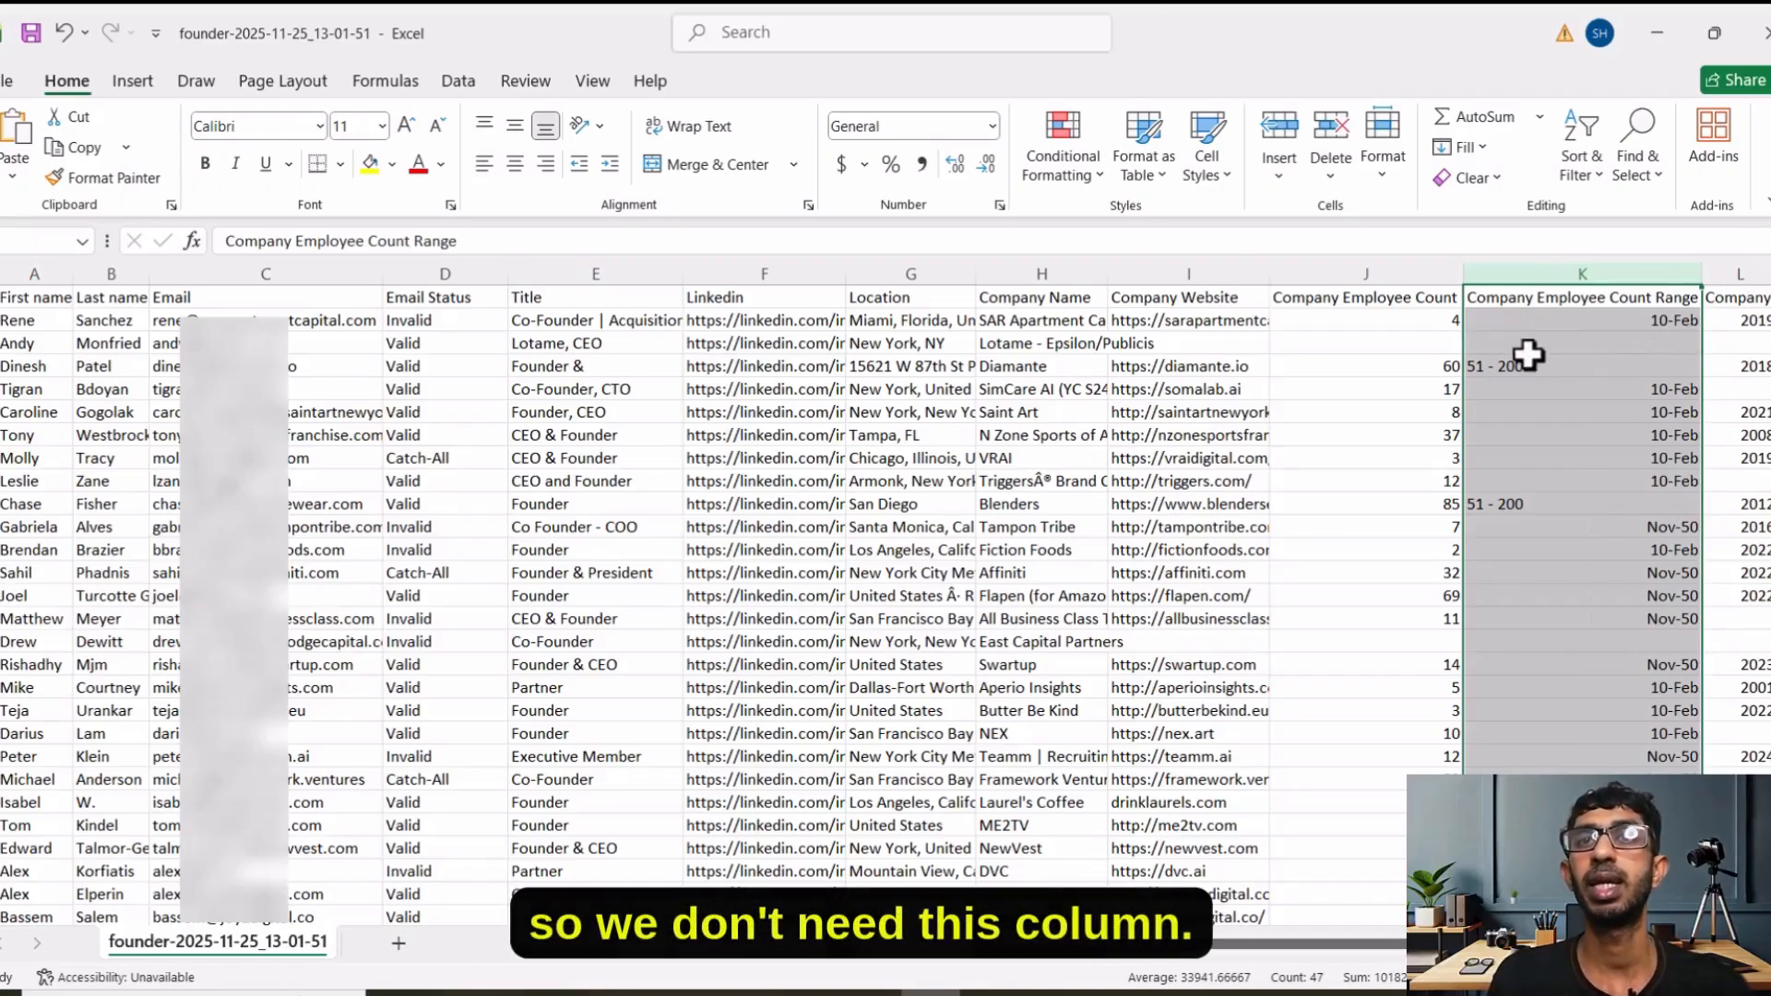
pyautogui.click(1365, 274)
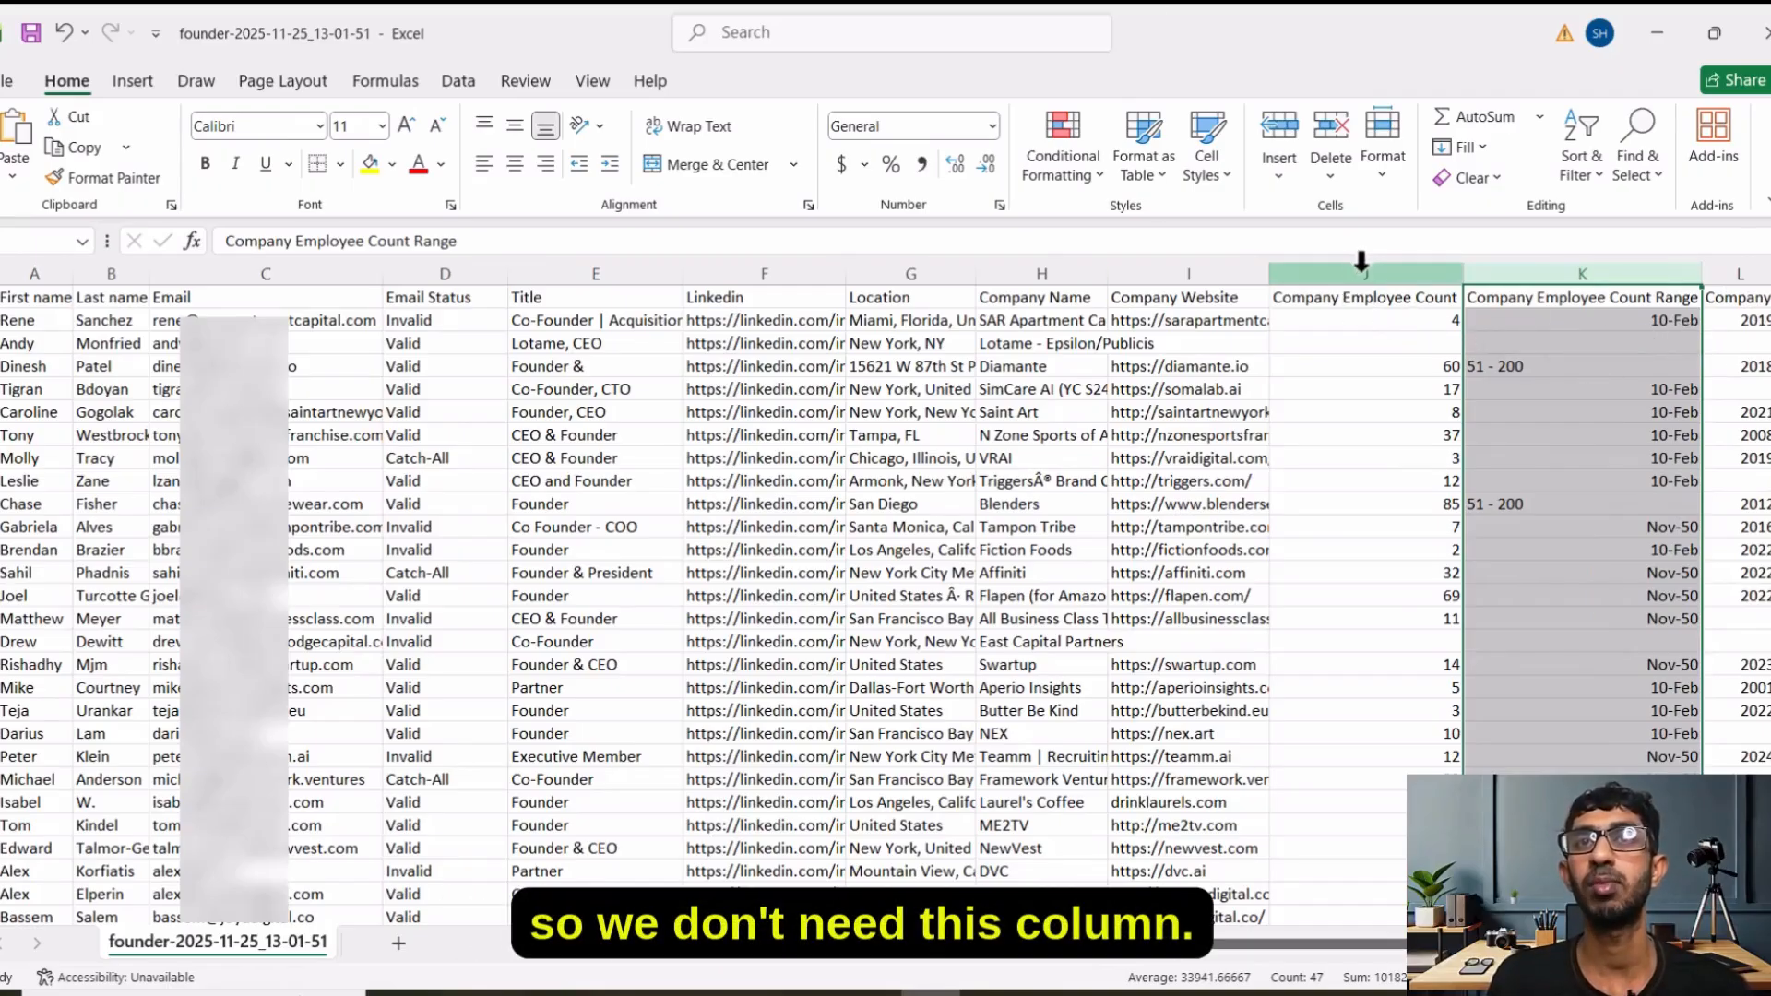
pyautogui.rightClick(1365, 274)
pyautogui.click(1404, 546)
# Widen the columns from Company Founded through Company Linkedin Url so their full headings are readable.
pyautogui.click(1651, 274)
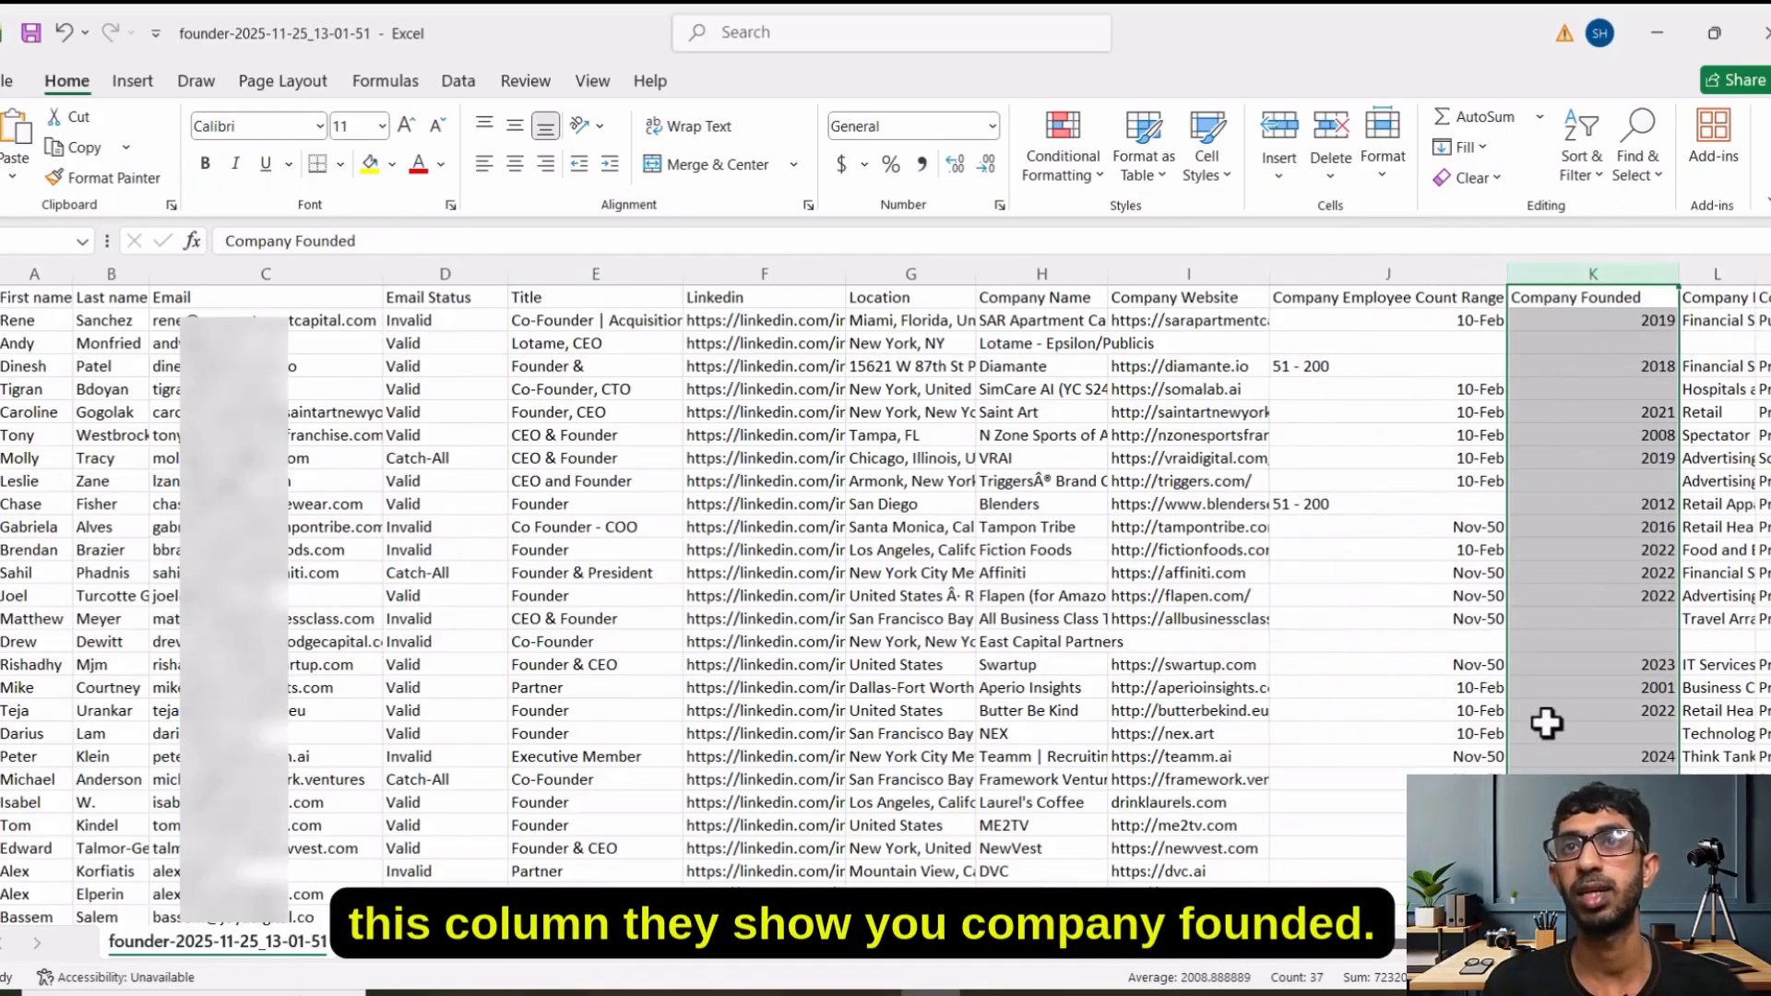
pyautogui.hscroll(3, 1337, 507)
pyautogui.click(1130, 274)
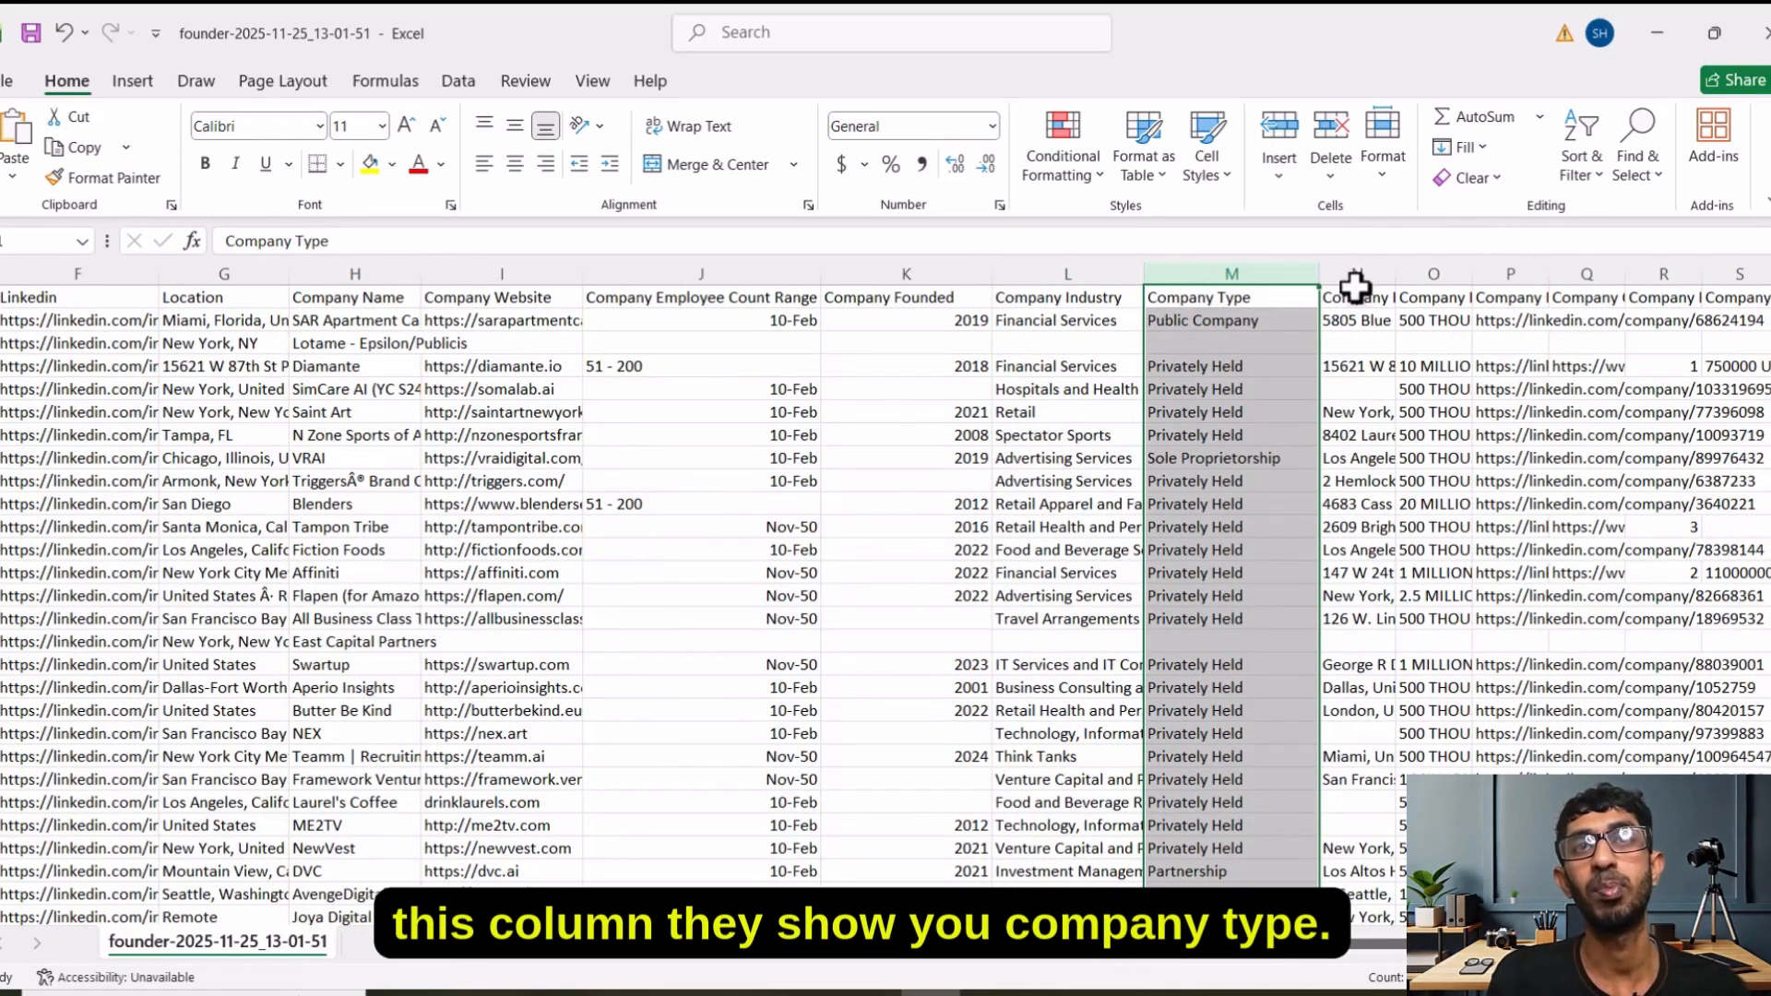
pyautogui.click(1356, 274)
pyautogui.moveTo(1394, 274); pyautogui.dragTo(1680, 274)
pyautogui.click(1531, 274)
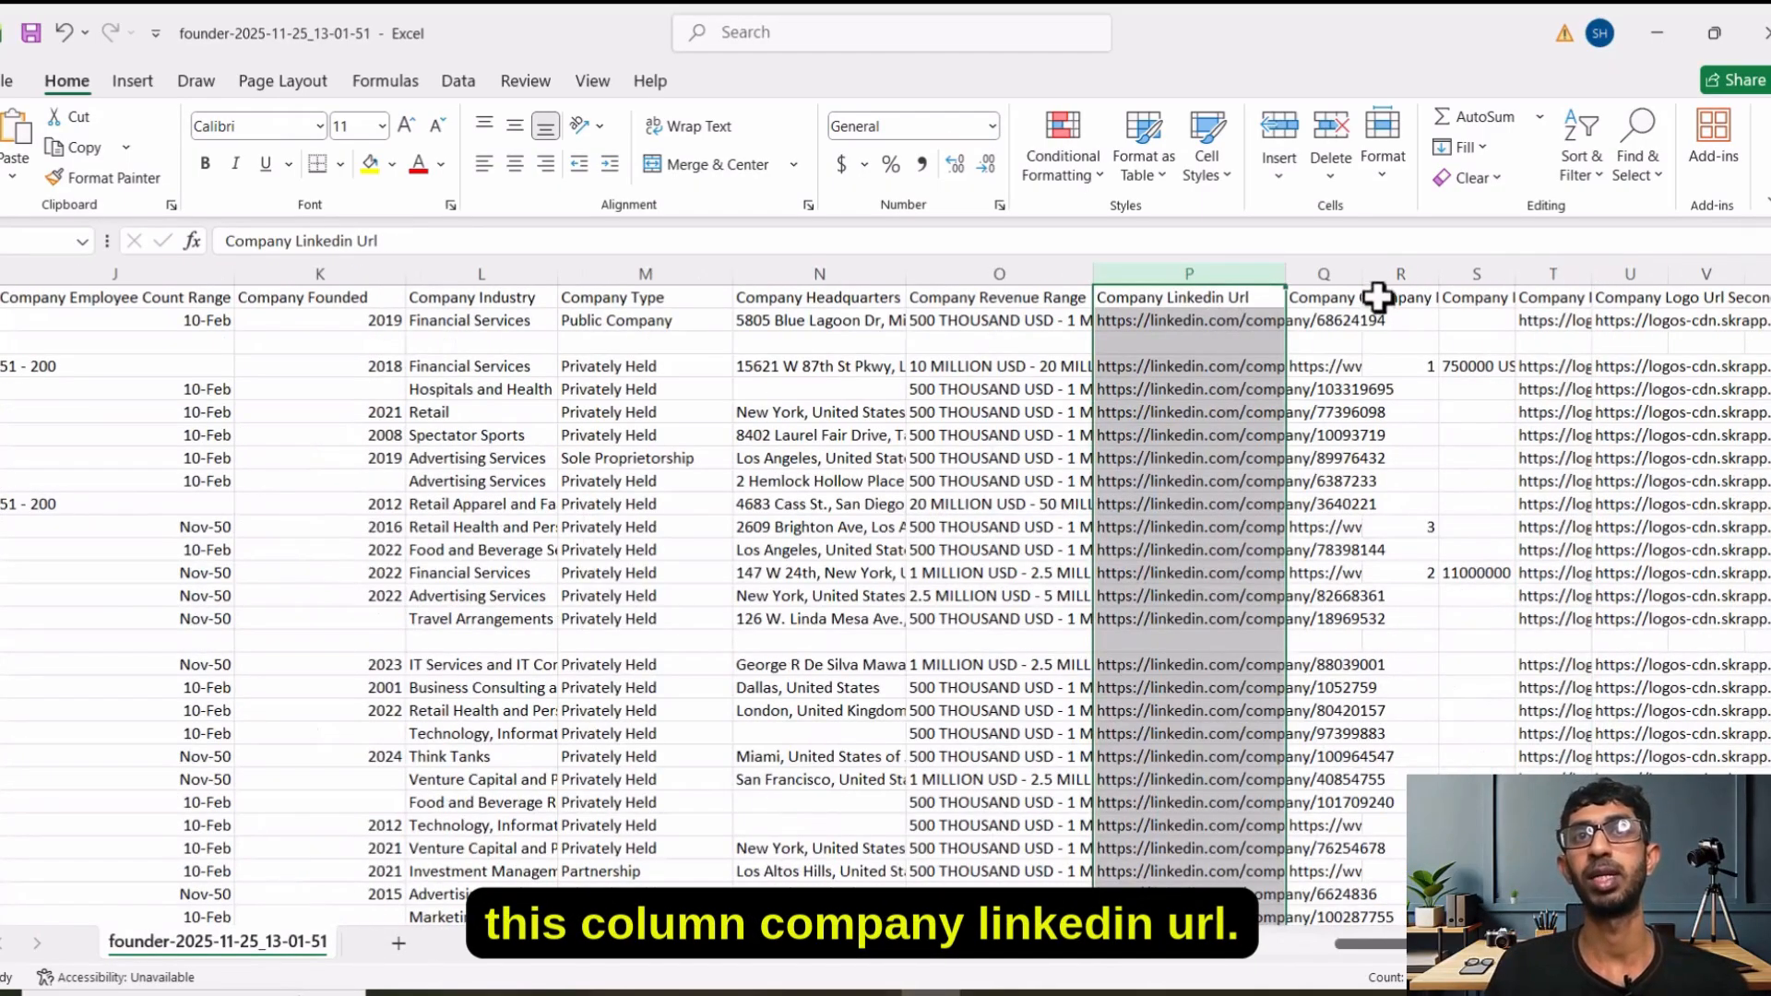
# Widen the Company Crunchbase Url and Company Funding Rounds columns to check them, and delete all columns after Company Linkedin Url.
pyautogui.click(1324, 274)
pyautogui.moveTo(1364, 274); pyautogui.dragTo(1514, 274)
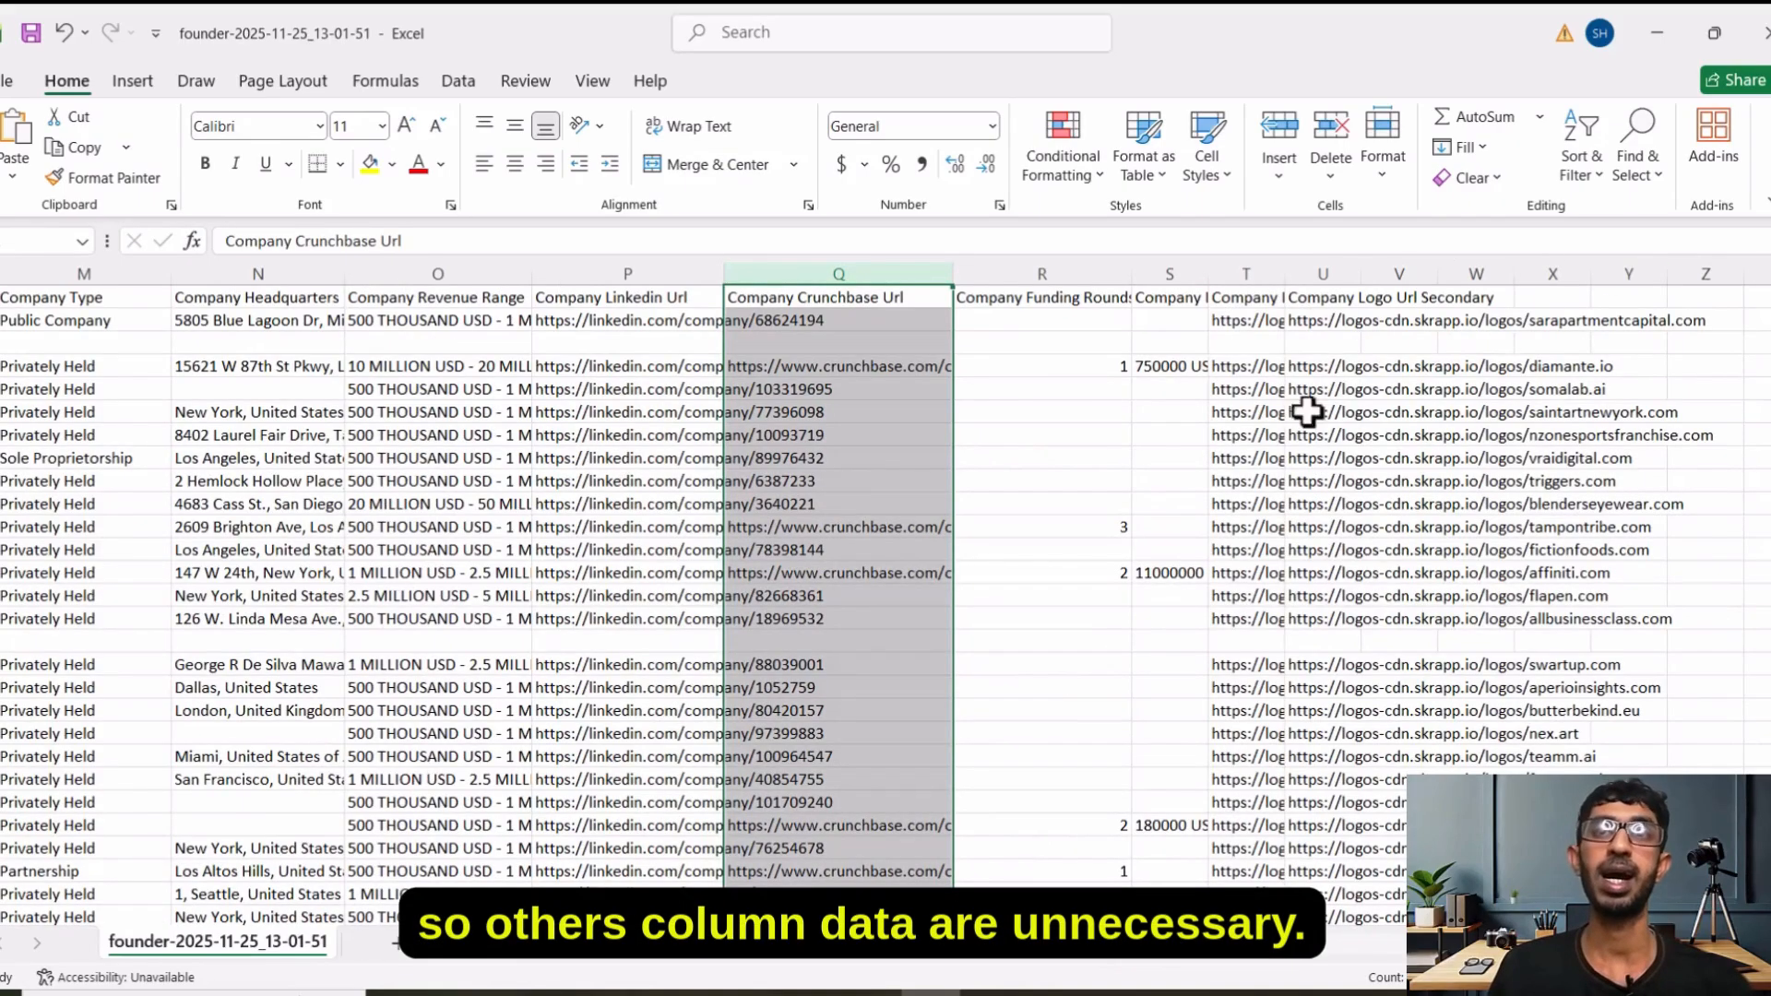
pyautogui.moveTo(764, 270); pyautogui.dragTo(1422, 574)
pyautogui.rightClick(1199, 576)
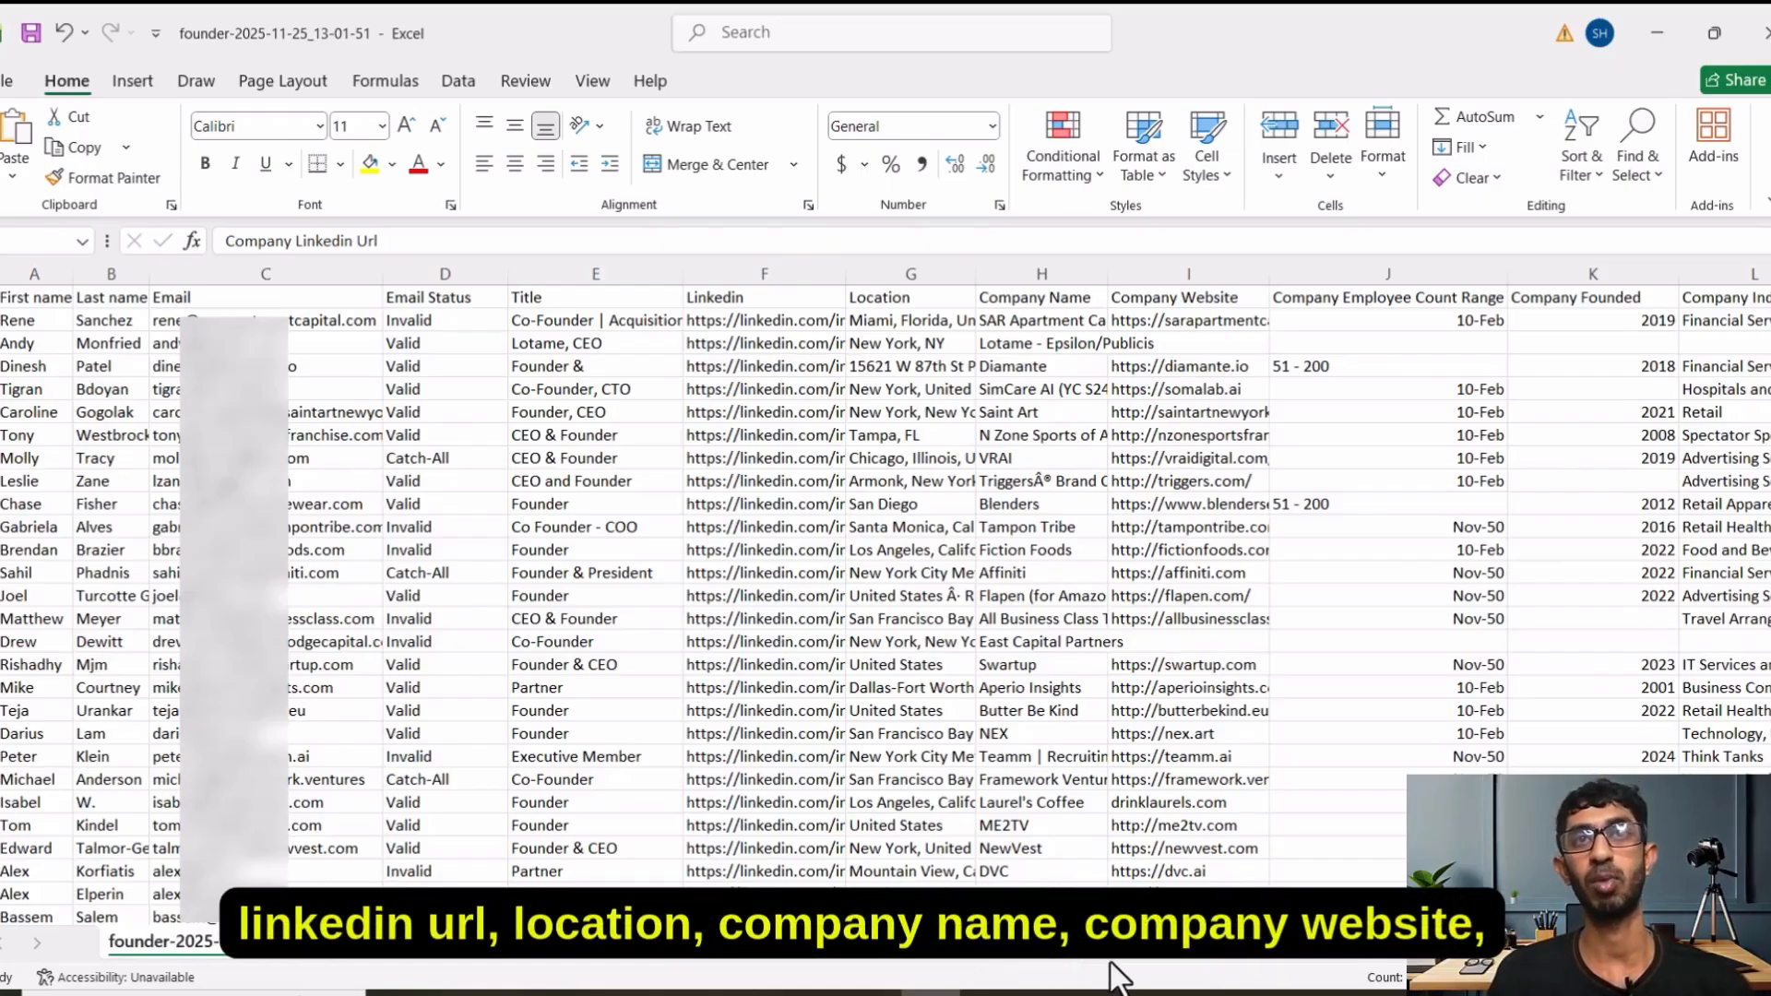
pyautogui.hscroll(6, 1148, 969)
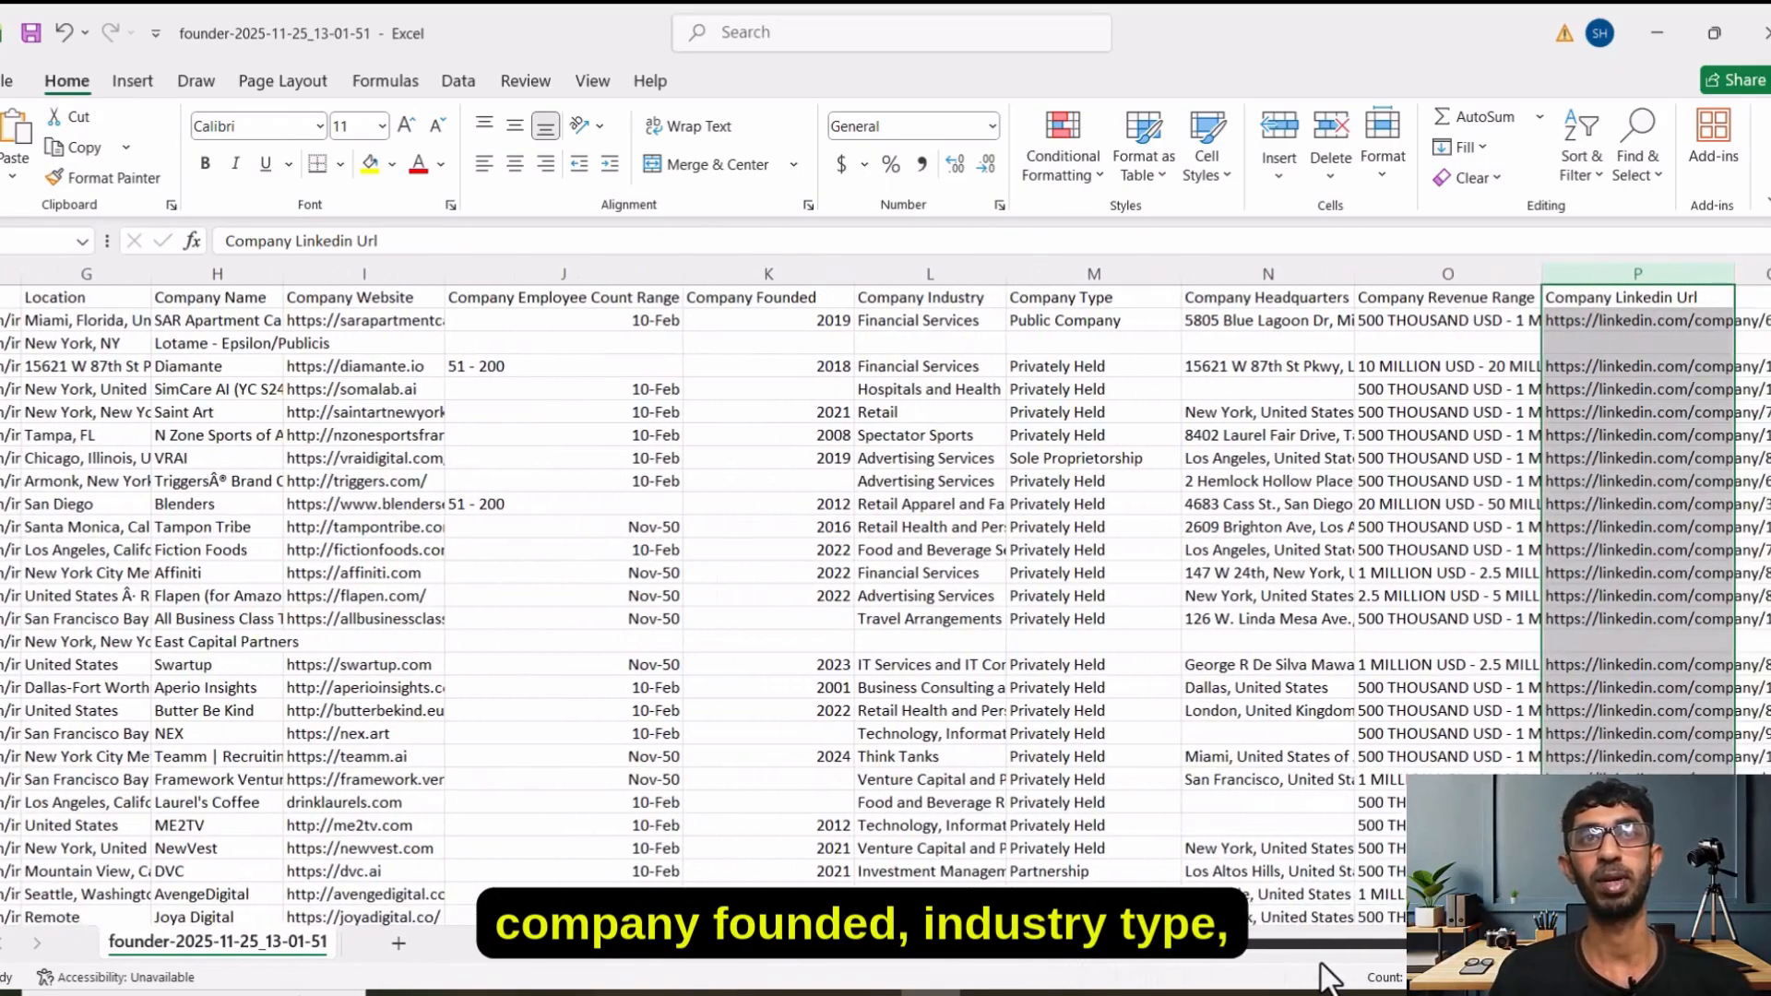
pyautogui.hscroll(3, 1352, 976)
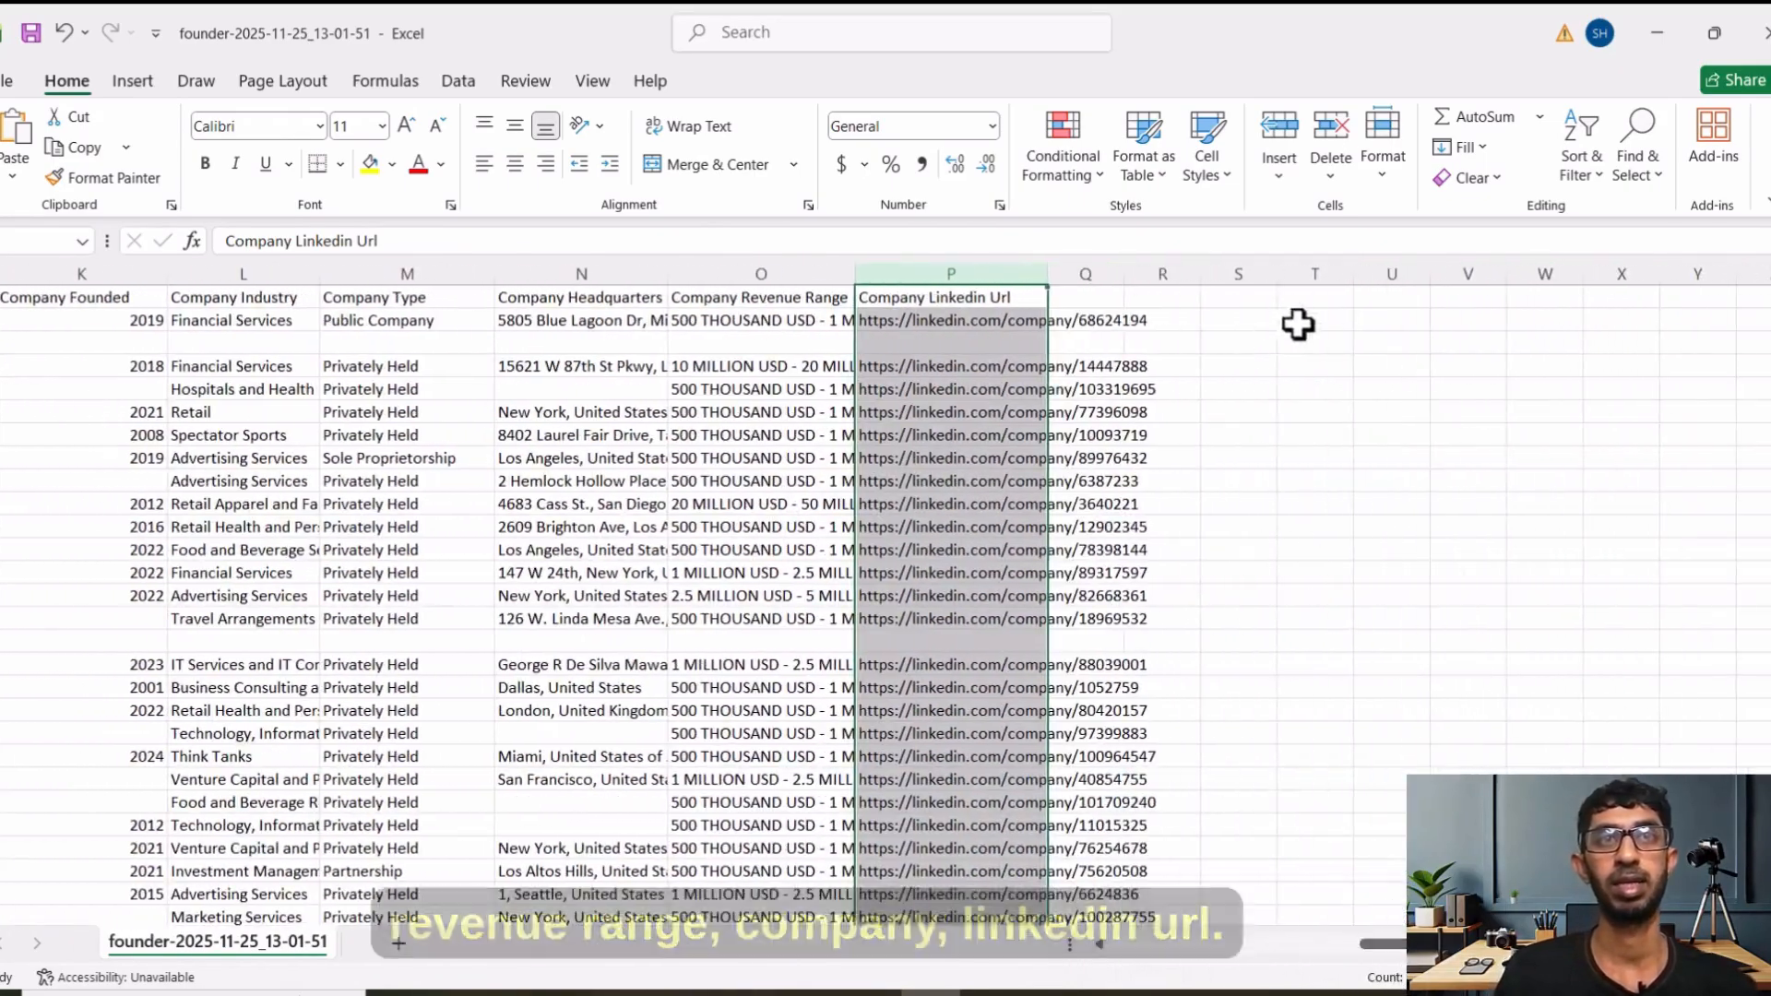
pyautogui.click(1349, 328)
pyautogui.hscroll(-10, 1070, 964)
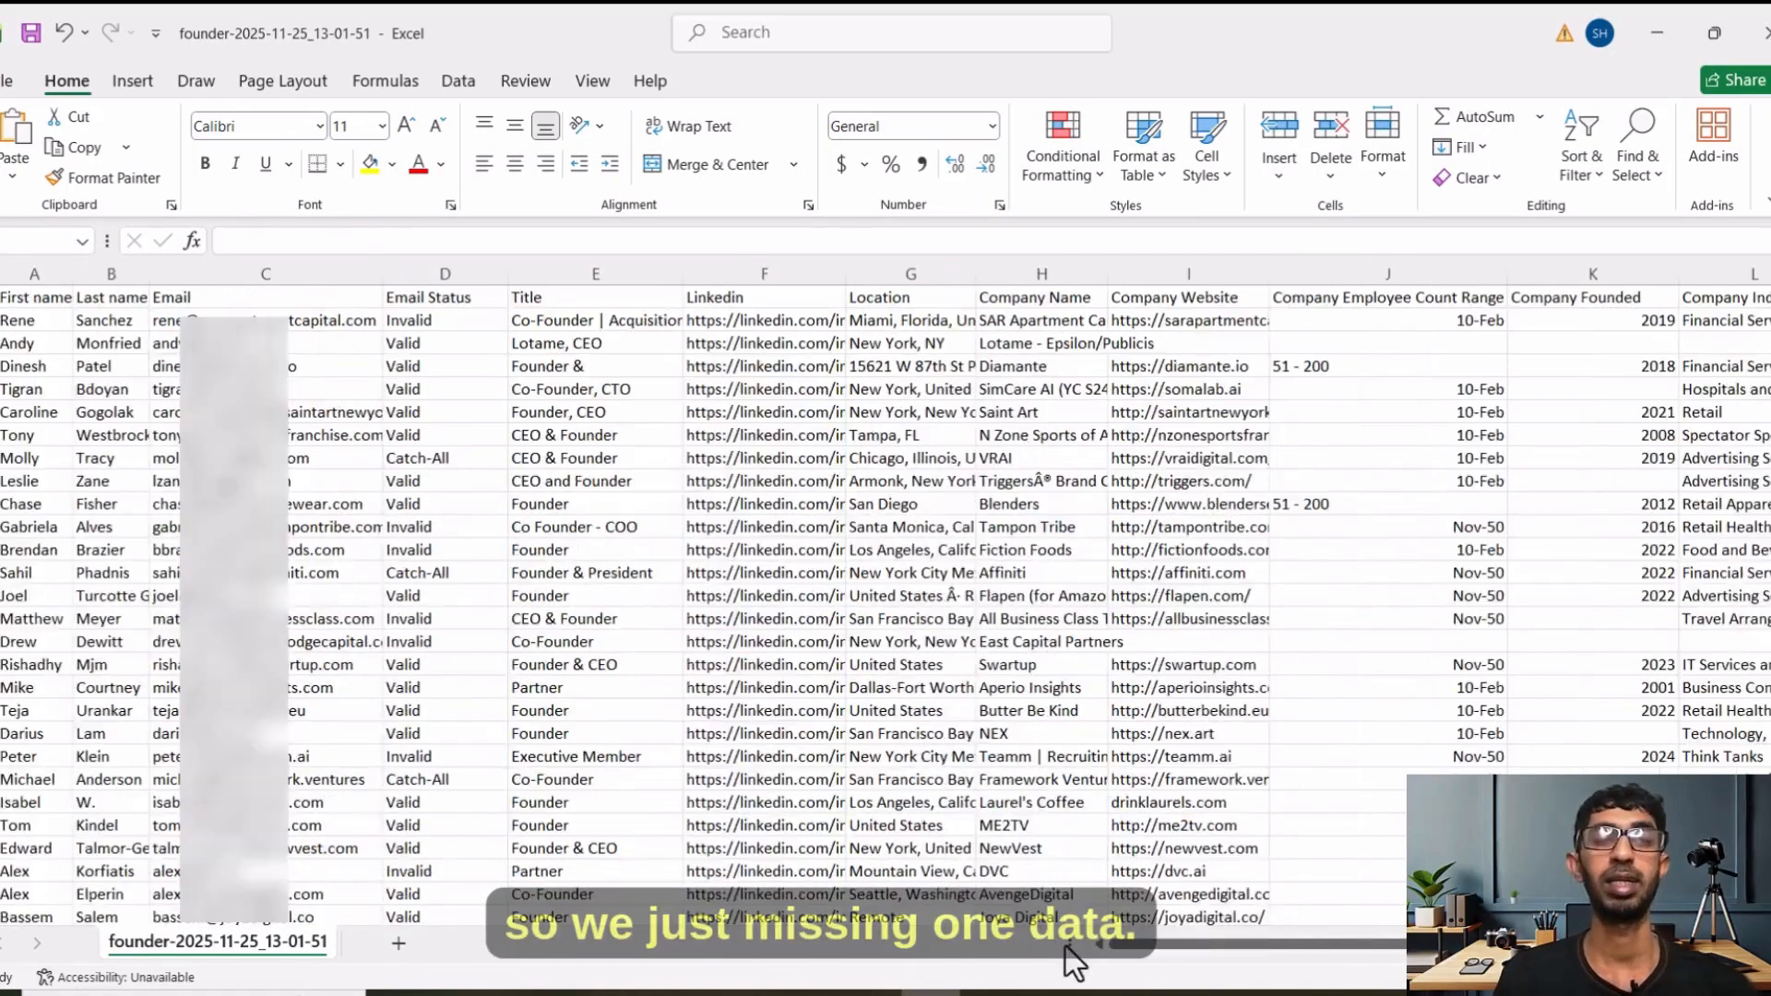